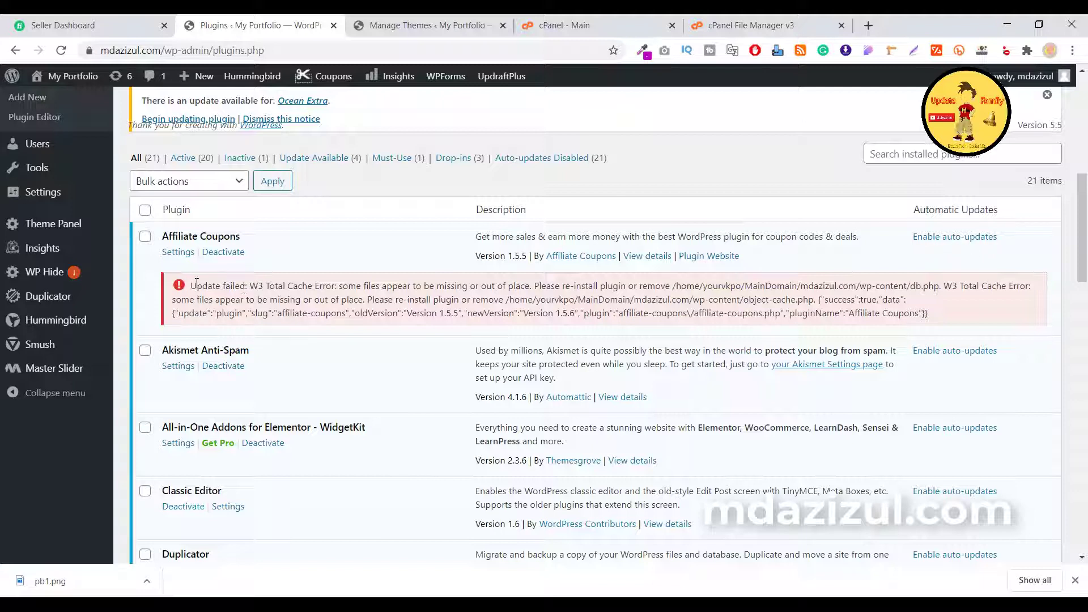
Step: Read the update error message, selecting the missing db.php path and its JSON details
{"action": "left_click_drag", "start_coordinate": [191, 286], "coordinate": [518, 286]}
{"action": "left_click", "coordinate": [307, 288]}
{"action": "left_click", "coordinate": [500, 288]}
{"action": "left_click_drag", "start_coordinate": [944, 287], "coordinate": [743, 287]}
{"action": "left_click", "coordinate": [805, 291]}
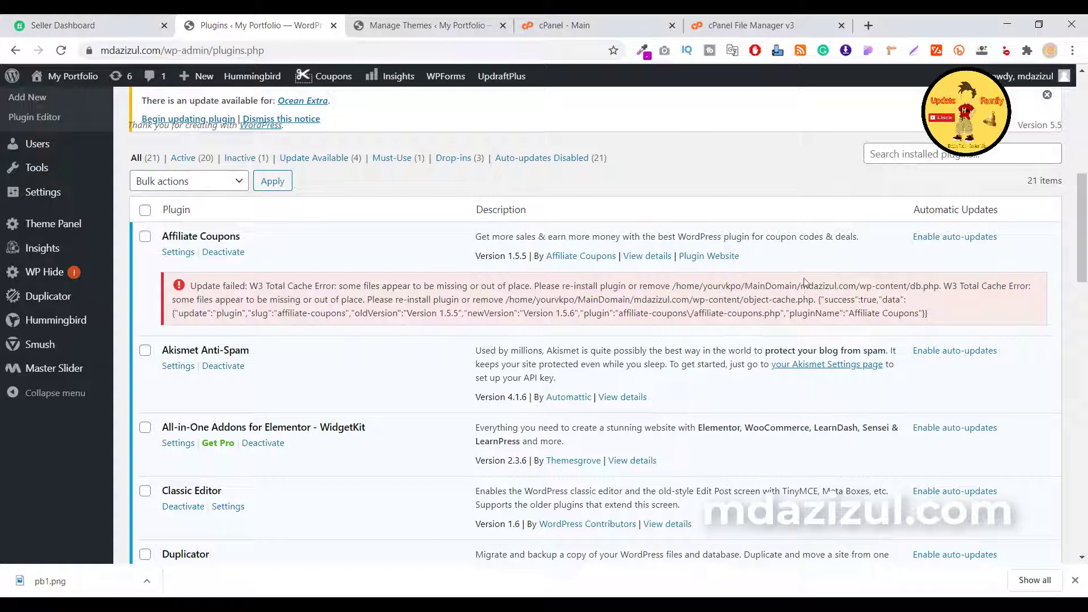
{"action": "left_click_drag", "start_coordinate": [821, 299], "coordinate": [595, 289]}
{"action": "triple_click", "coordinate": [595, 295]}
{"action": "left_click", "coordinate": [596, 294]}
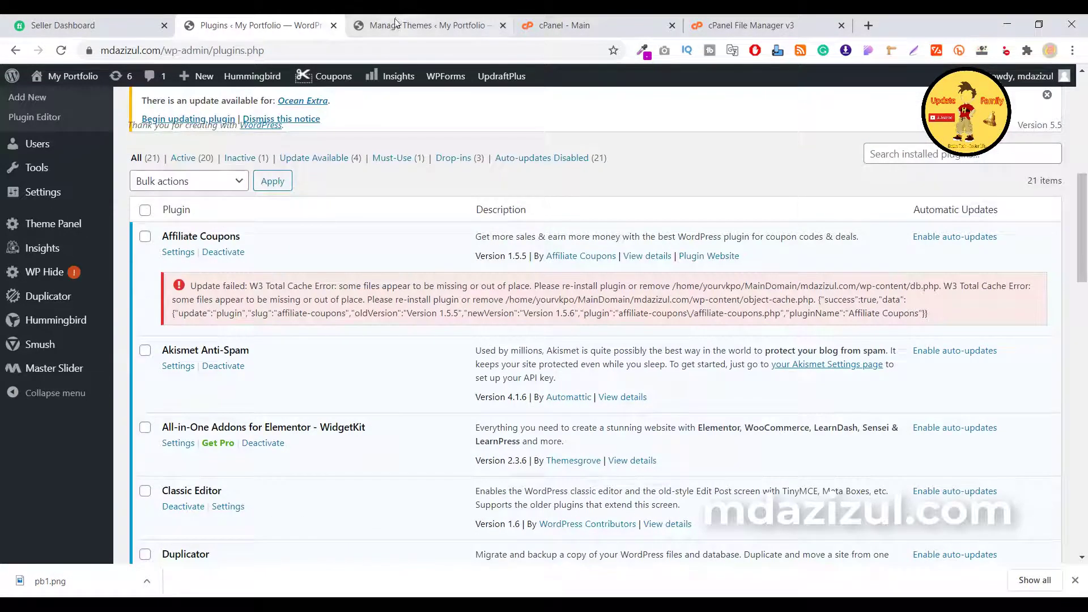
Step: Go to the Themes page and review the installed Phlox and OceanWP themes
{"action": "left_click", "coordinate": [425, 25]}
{"action": "scroll", "coordinate": [127, 431], "scroll_direction": "down", "scroll_amount": 5}
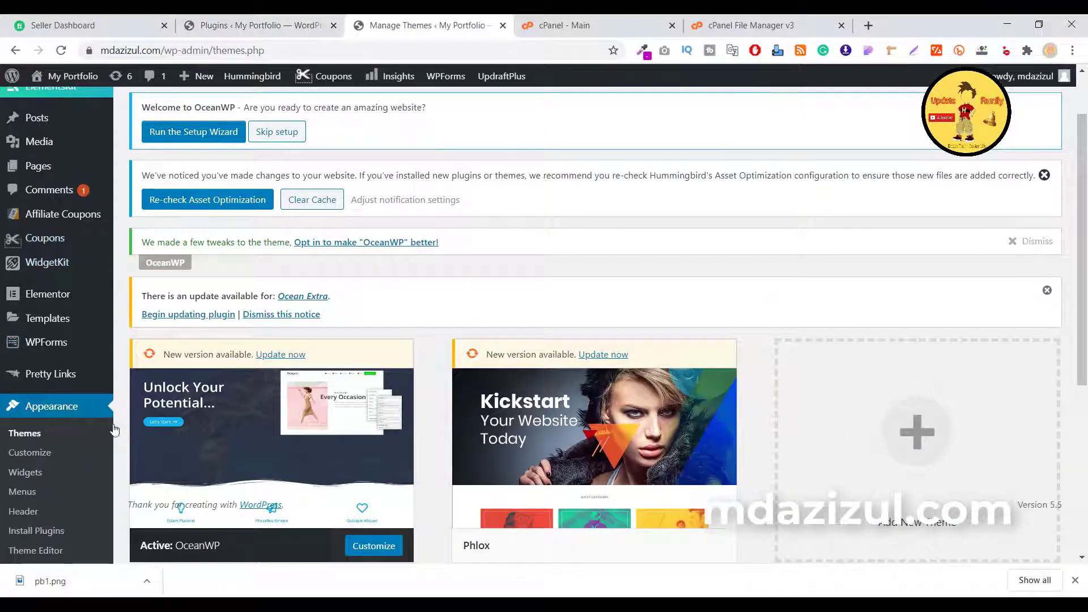
{"action": "scroll", "coordinate": [561, 301], "scroll_direction": "down", "scroll_amount": 3}
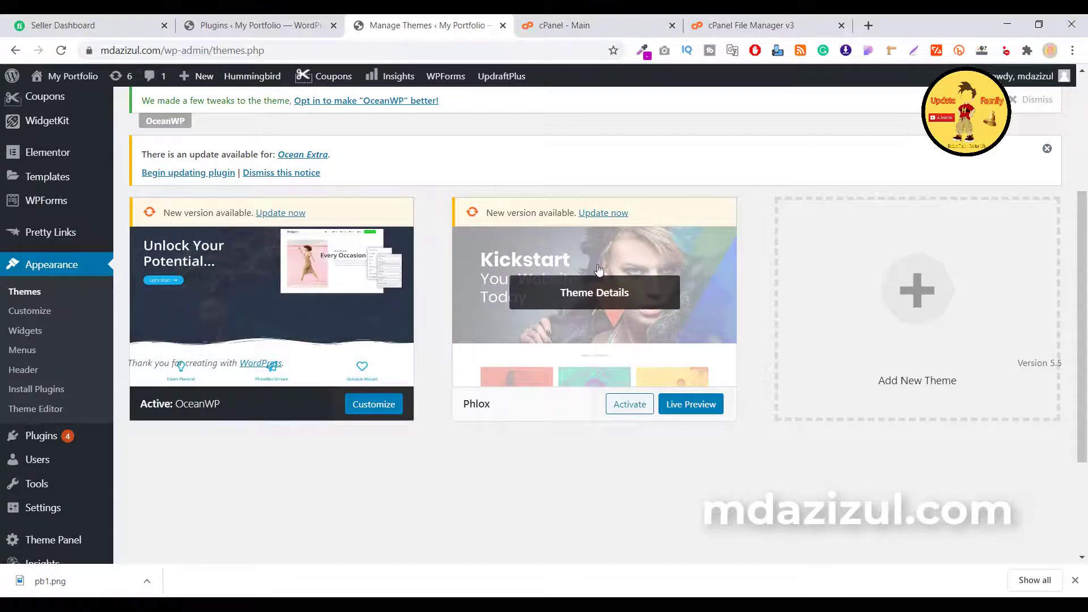
{"action": "scroll", "coordinate": [598, 274], "scroll_direction": "up", "scroll_amount": 4}
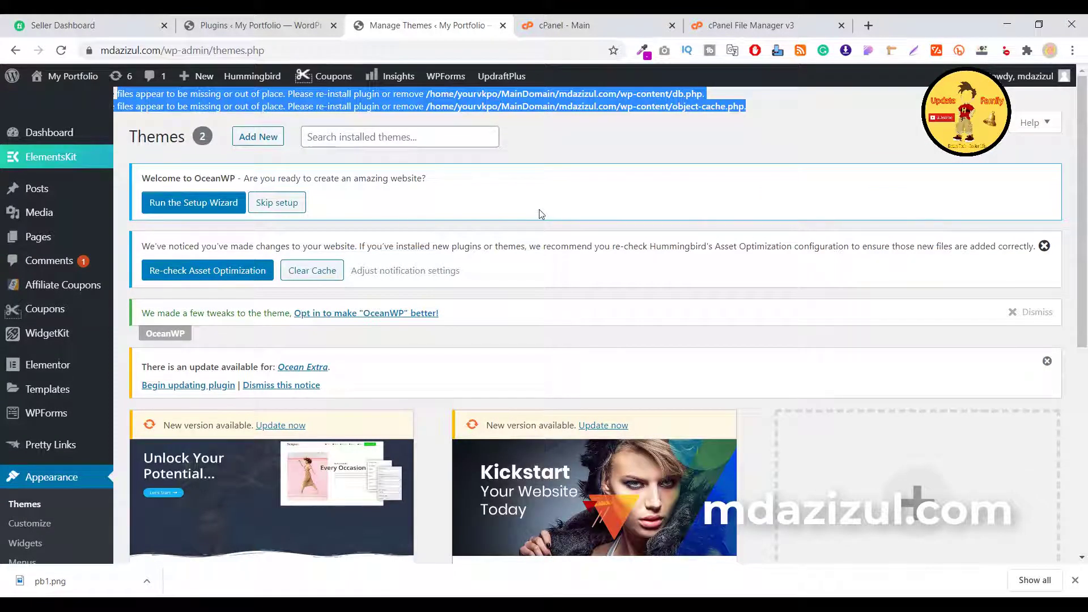
{"action": "scroll", "coordinate": [539, 209], "scroll_direction": "down", "scroll_amount": 1}
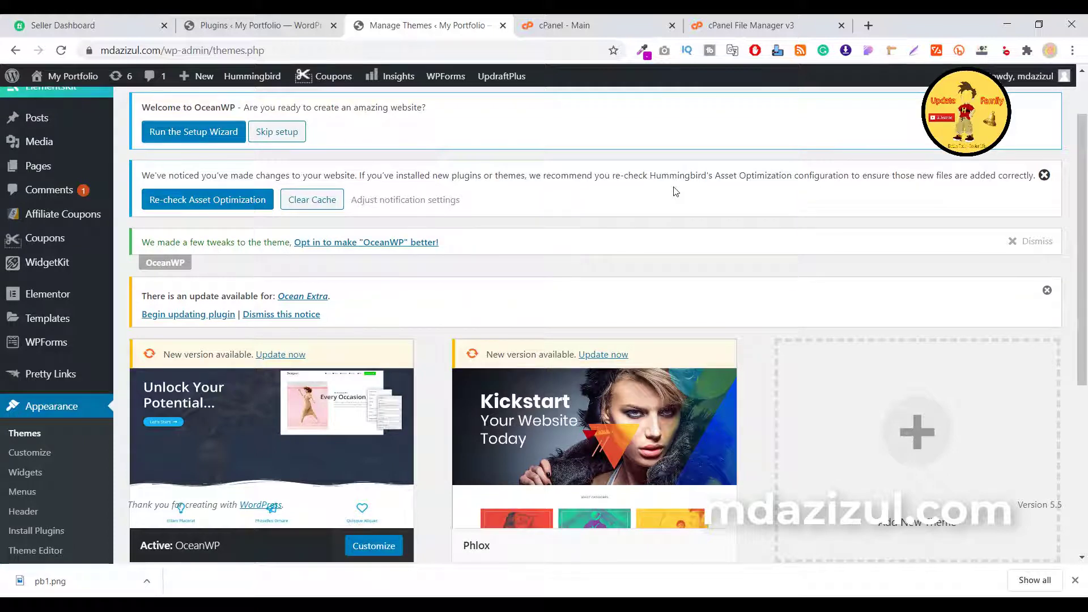
{"action": "scroll", "coordinate": [675, 191], "scroll_direction": "down", "scroll_amount": 3}
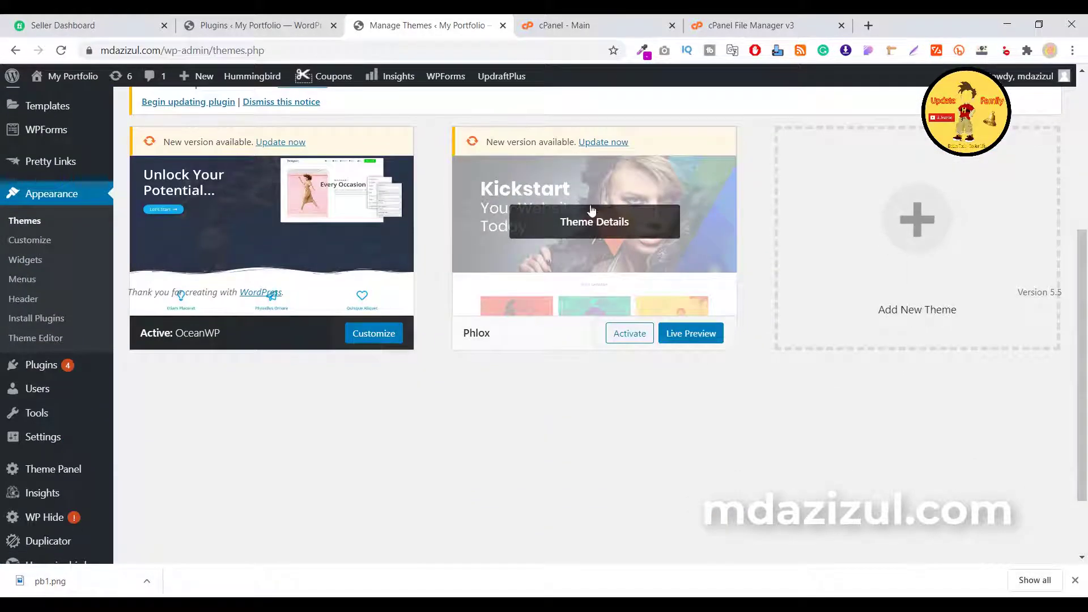
{"action": "scroll", "coordinate": [591, 210], "scroll_direction": "up", "scroll_amount": 3}
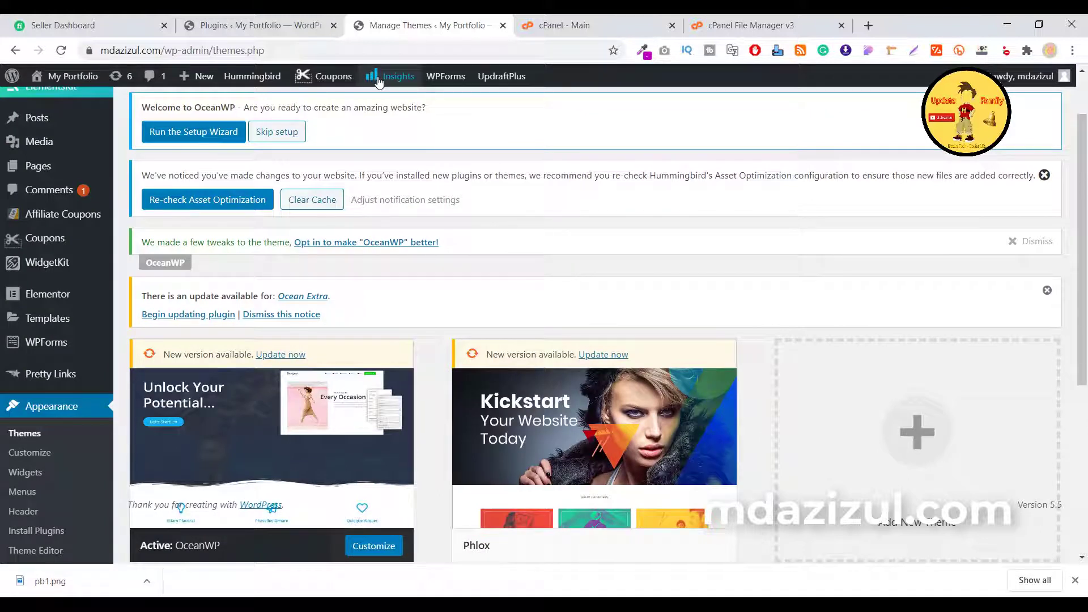
{"action": "left_click", "coordinate": [283, 29]}
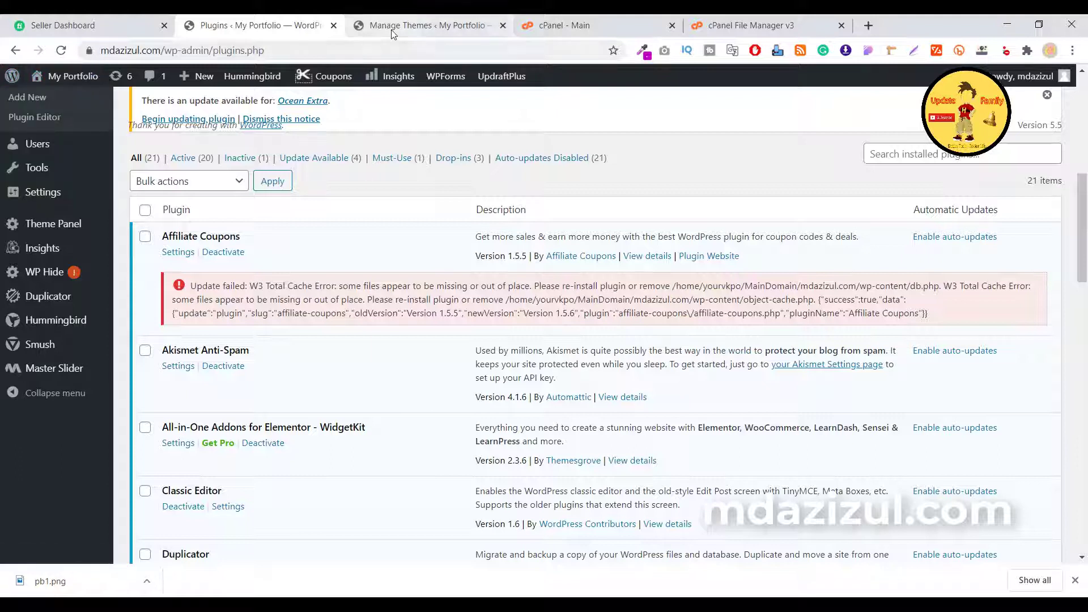
{"action": "left_click", "coordinate": [375, 28]}
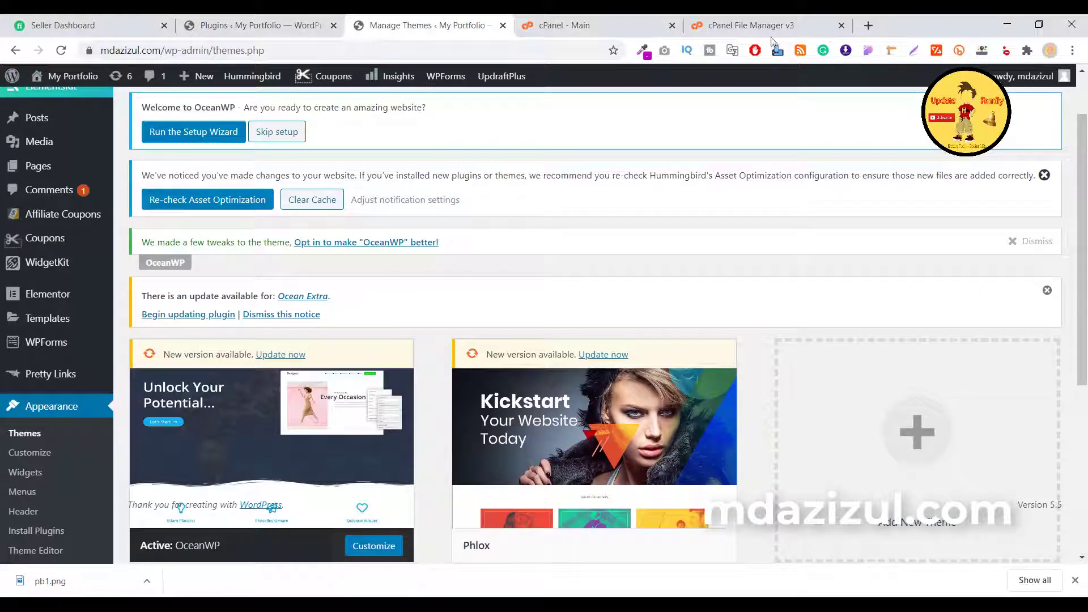
{"action": "scroll", "coordinate": [706, 305], "scroll_direction": "down", "scroll_amount": 1}
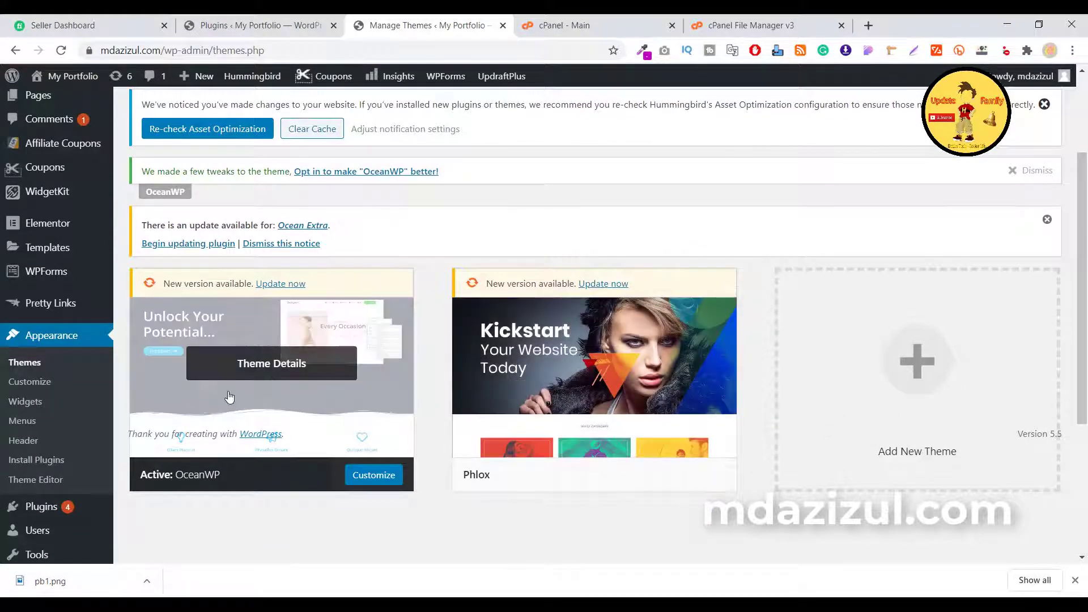
Step: Try deleting the Phlox theme; it fails with 'Deletion failed: undefined'
{"action": "left_click", "coordinate": [593, 366]}
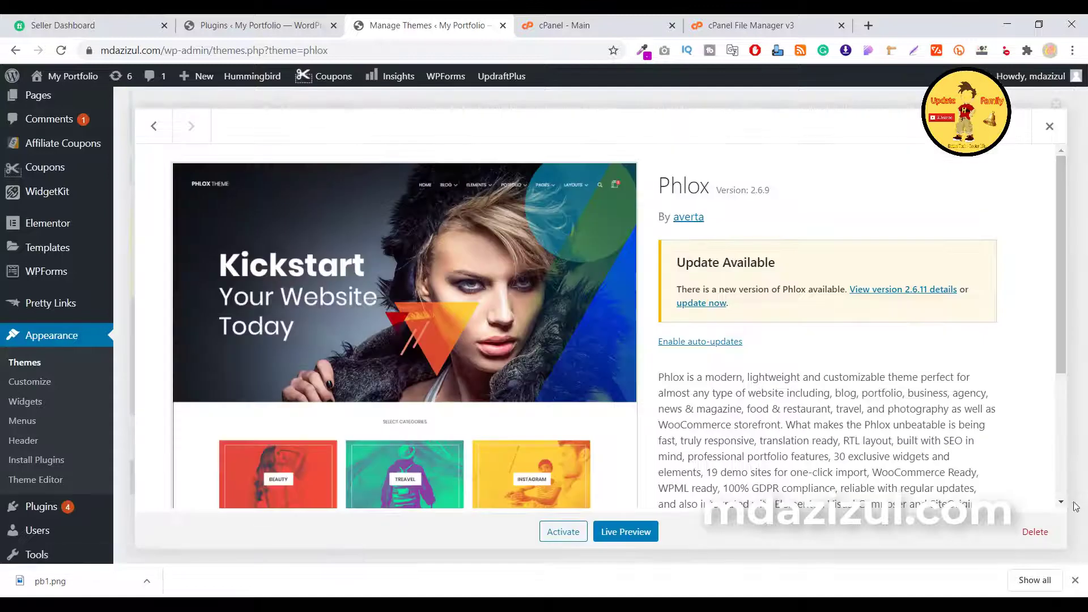
{"action": "left_click", "coordinate": [1035, 532]}
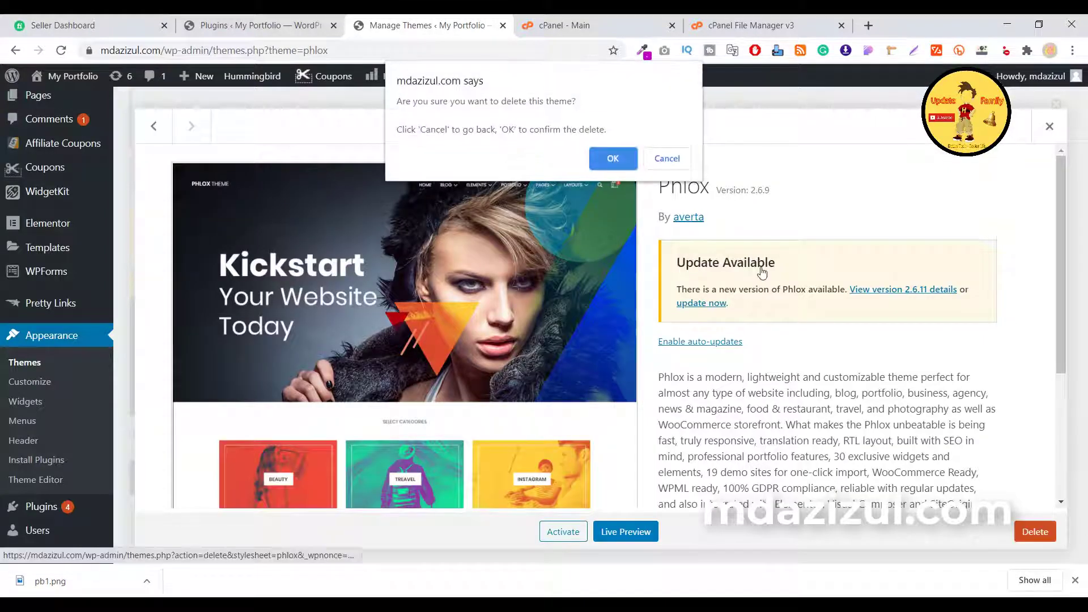
{"action": "left_click", "coordinate": [621, 164]}
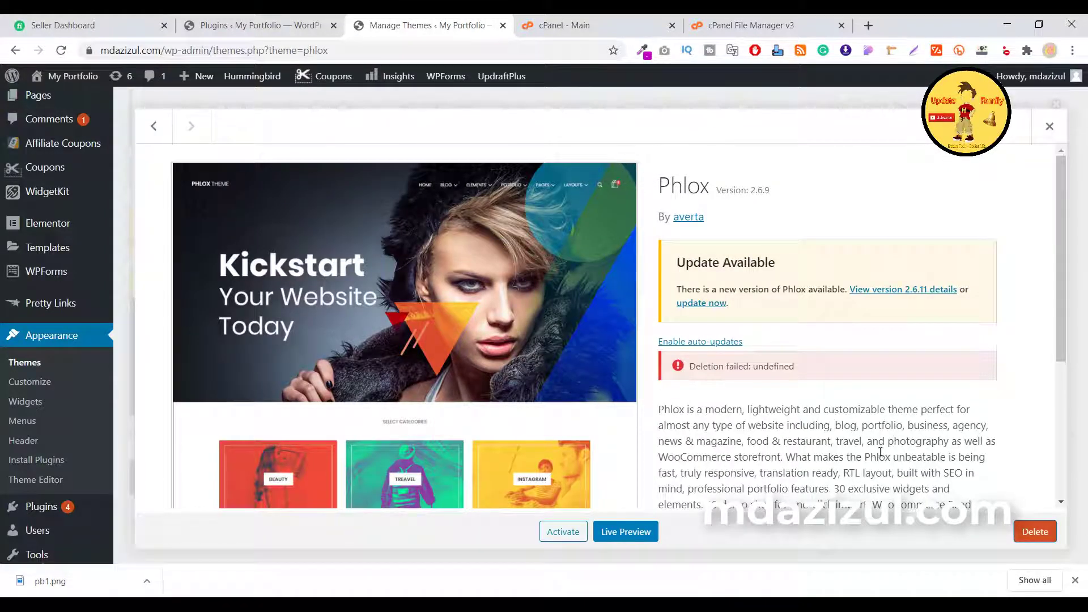
{"action": "triple_click", "coordinate": [750, 366]}
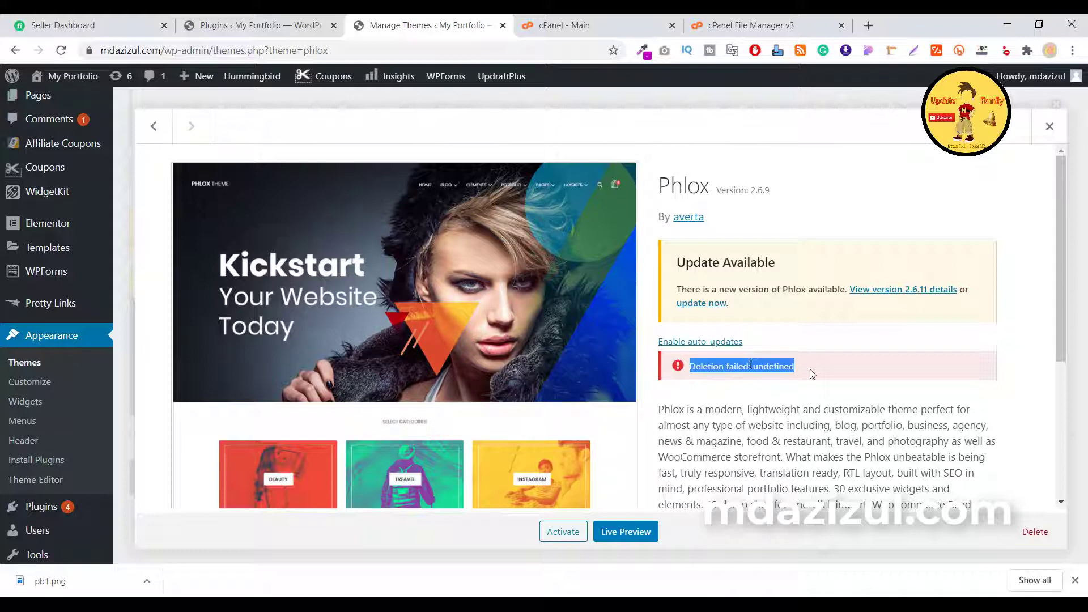
{"action": "left_click", "coordinate": [1050, 126]}
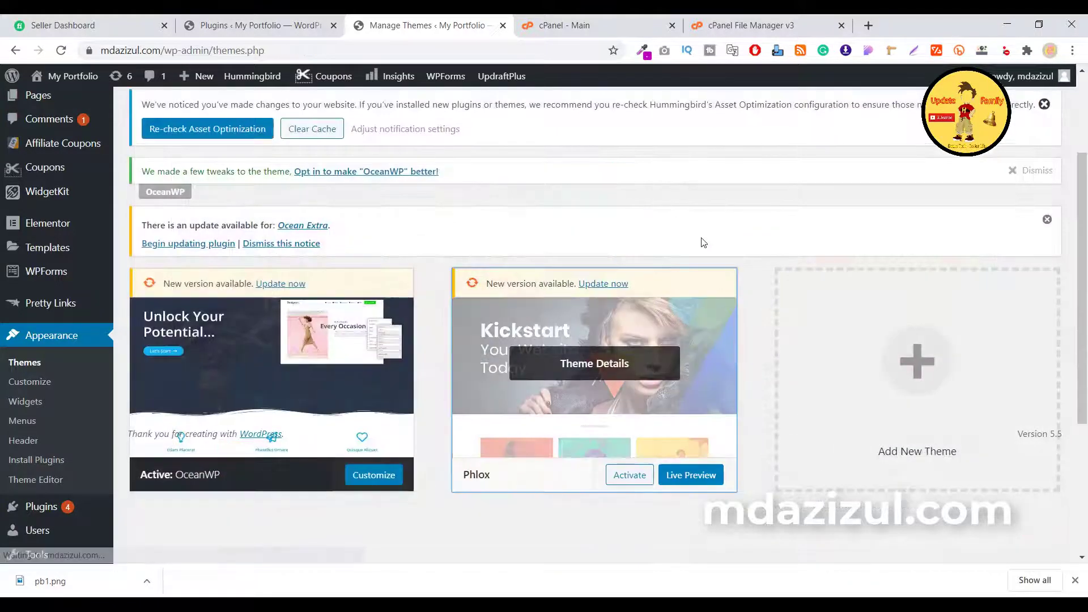
Step: Read the missing-file warnings for db.php and object-cache.php at the top of the page
{"action": "scroll", "coordinate": [704, 242], "scroll_direction": "up", "scroll_amount": 2}
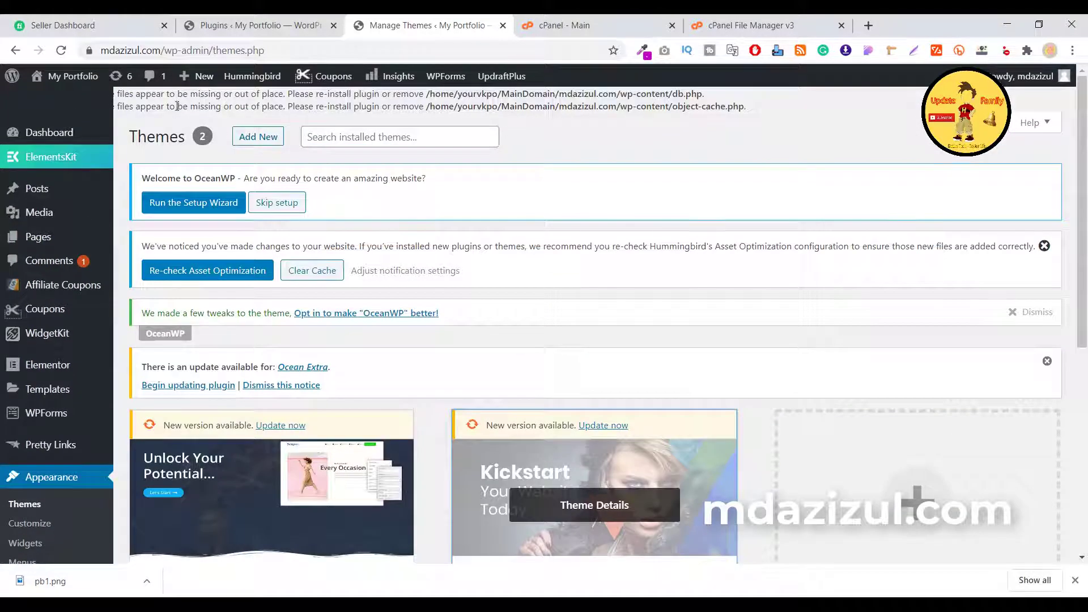
{"action": "left_click_drag", "start_coordinate": [163, 95], "coordinate": [729, 134]}
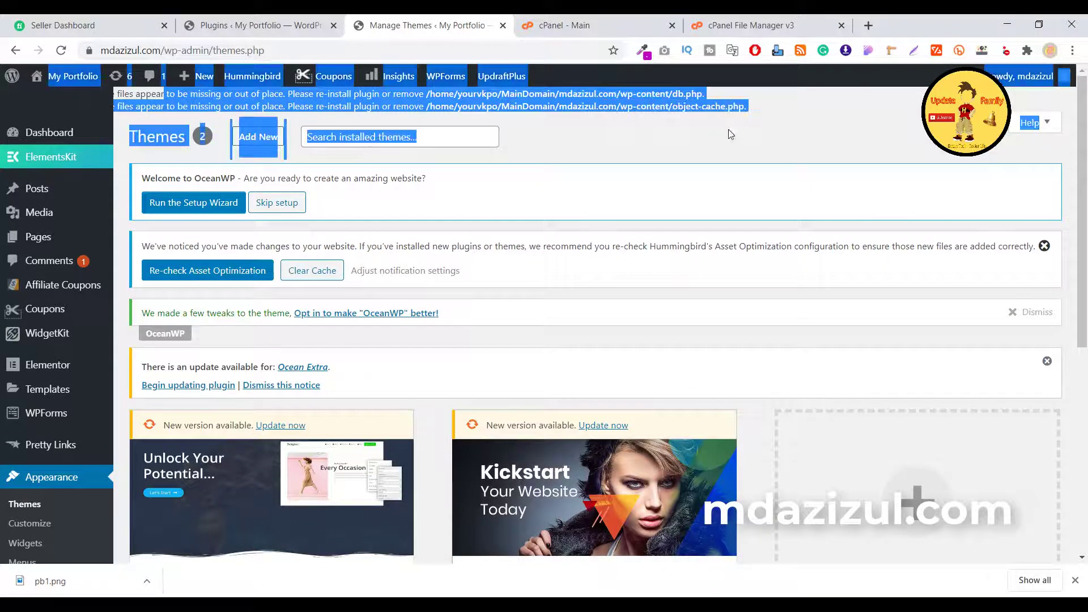
{"action": "triple_click", "coordinate": [659, 99]}
{"action": "left_click", "coordinate": [659, 103]}
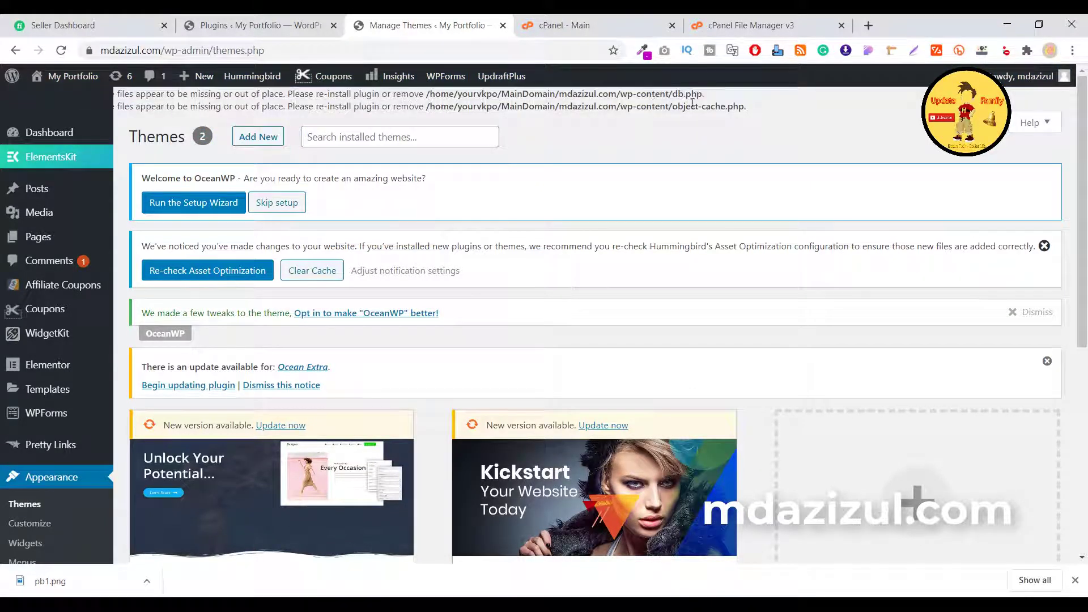
{"action": "triple_click", "coordinate": [684, 96]}
{"action": "triple_click", "coordinate": [684, 106]}
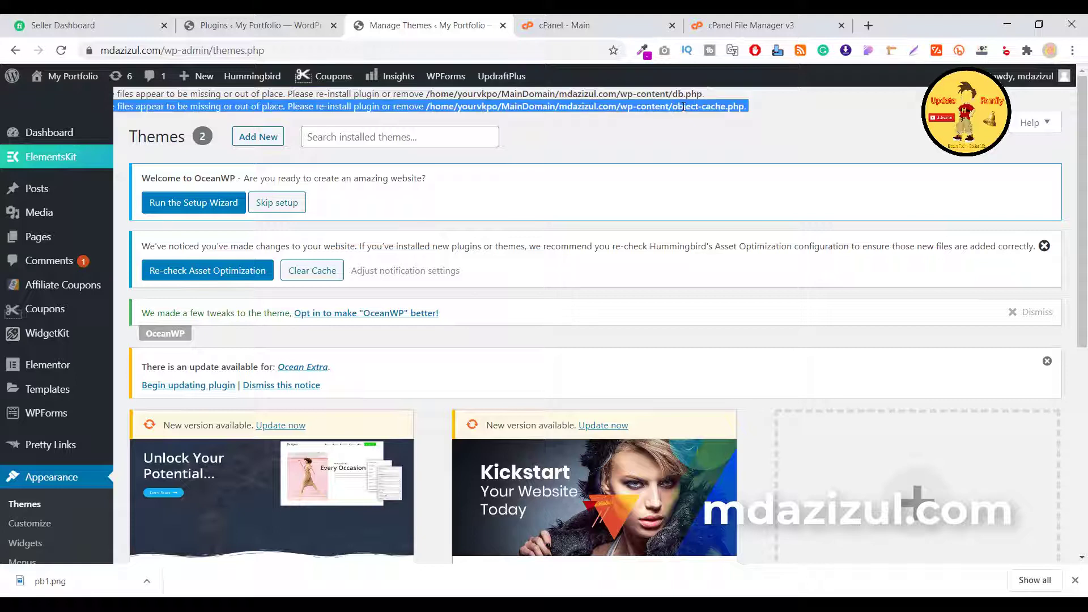
{"action": "left_click", "coordinate": [637, 118]}
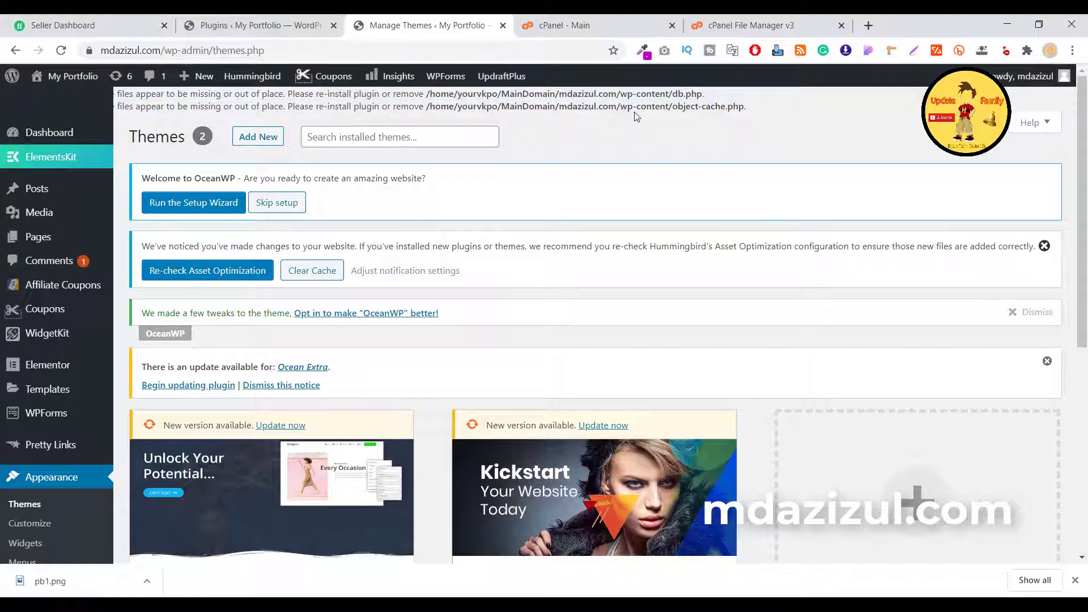
{"action": "left_click", "coordinate": [760, 29]}
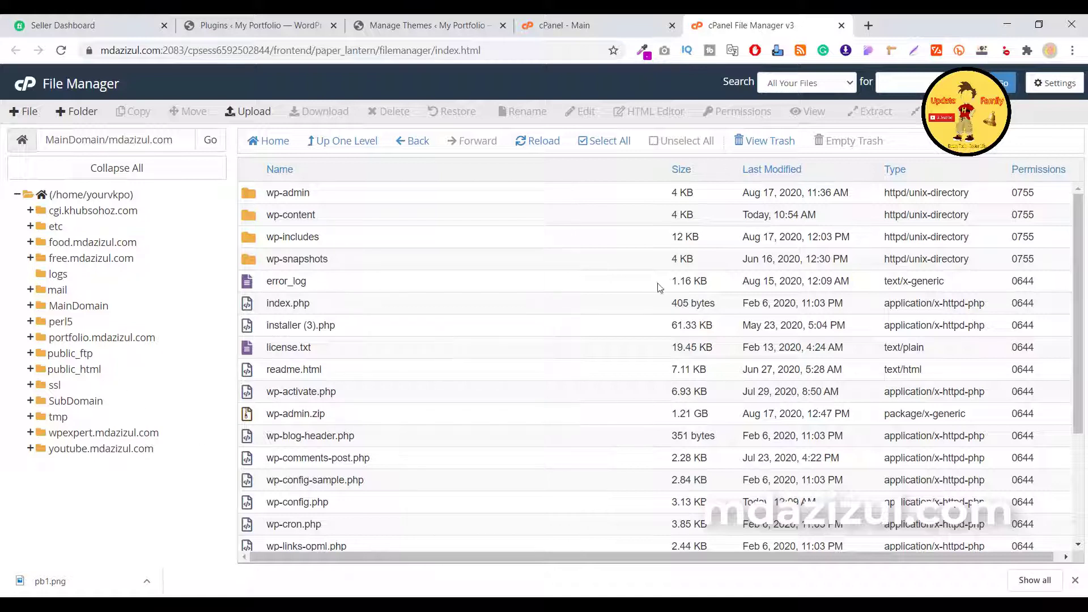
Step: Move db.php from the wp-content folder to the trash in File Manager
{"action": "left_click", "coordinate": [431, 28]}
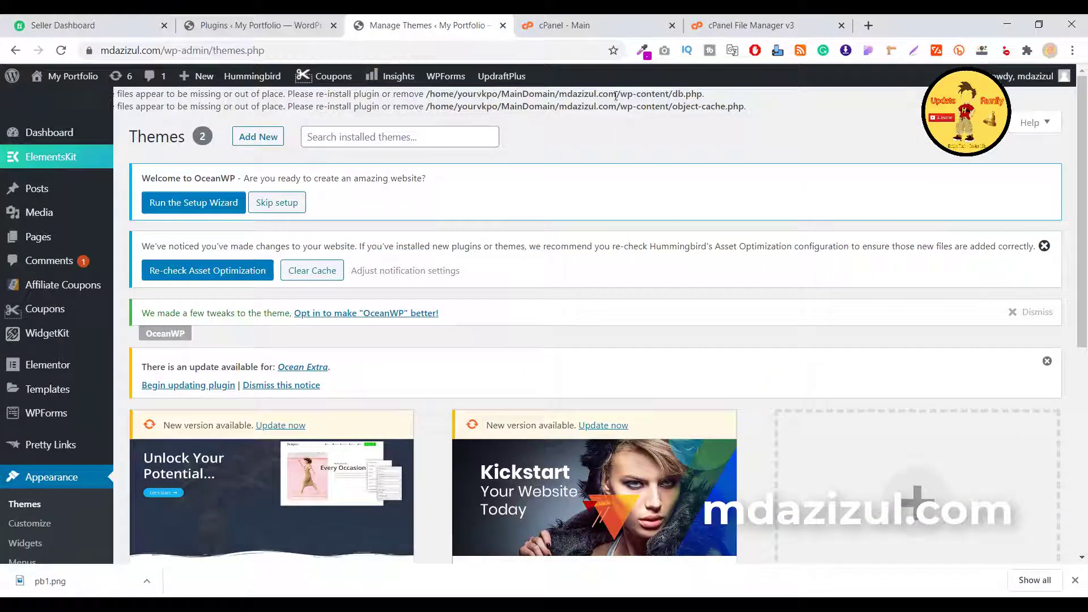
{"action": "left_click", "coordinate": [836, 33]}
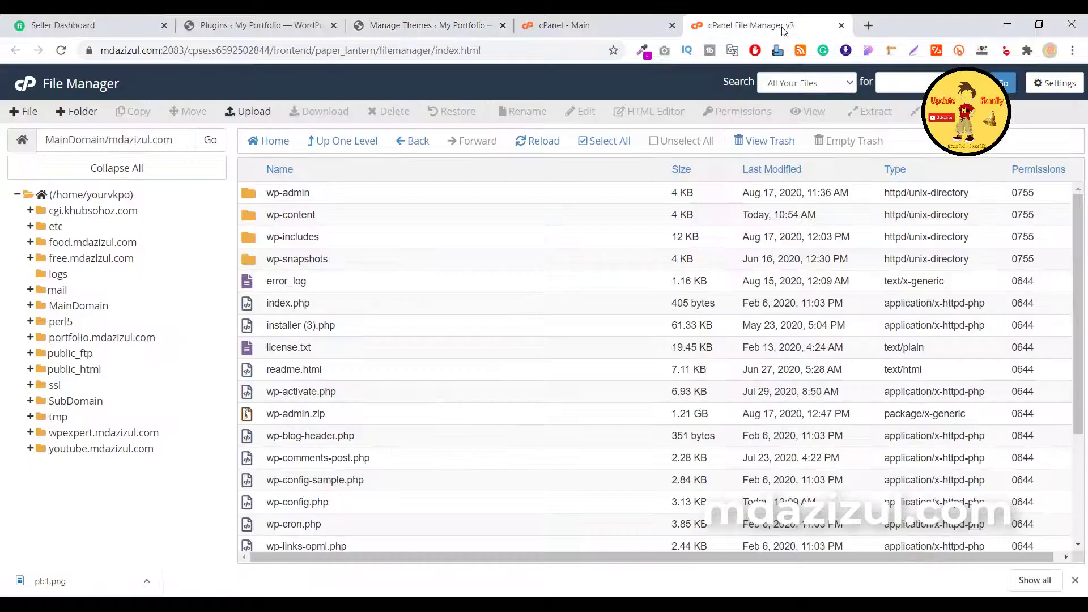
{"action": "double_click", "coordinate": [352, 222]}
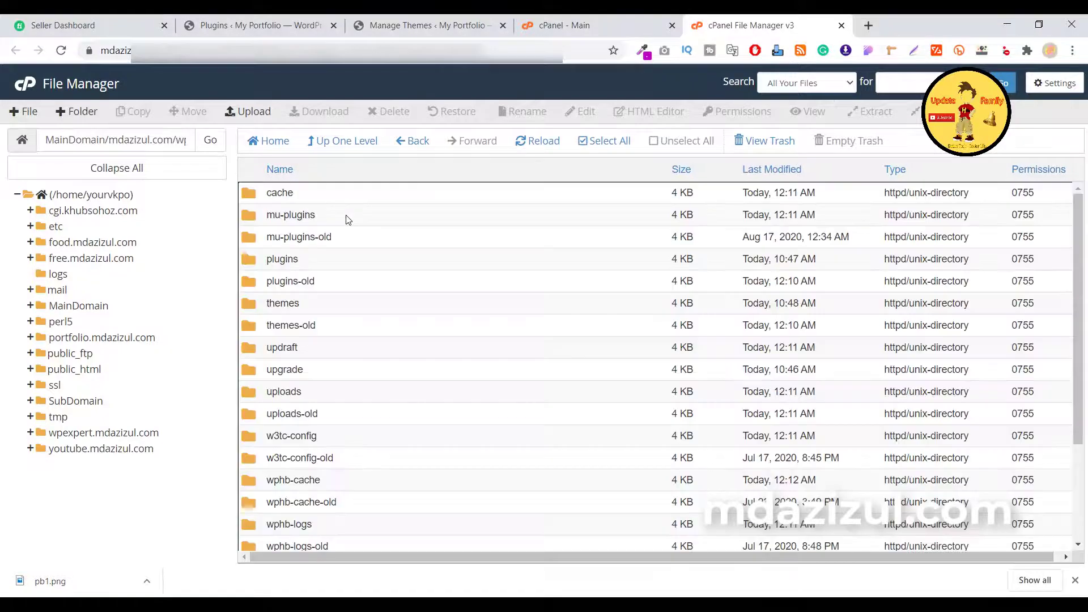
{"action": "scroll", "coordinate": [395, 293], "scroll_direction": "down", "scroll_amount": 3}
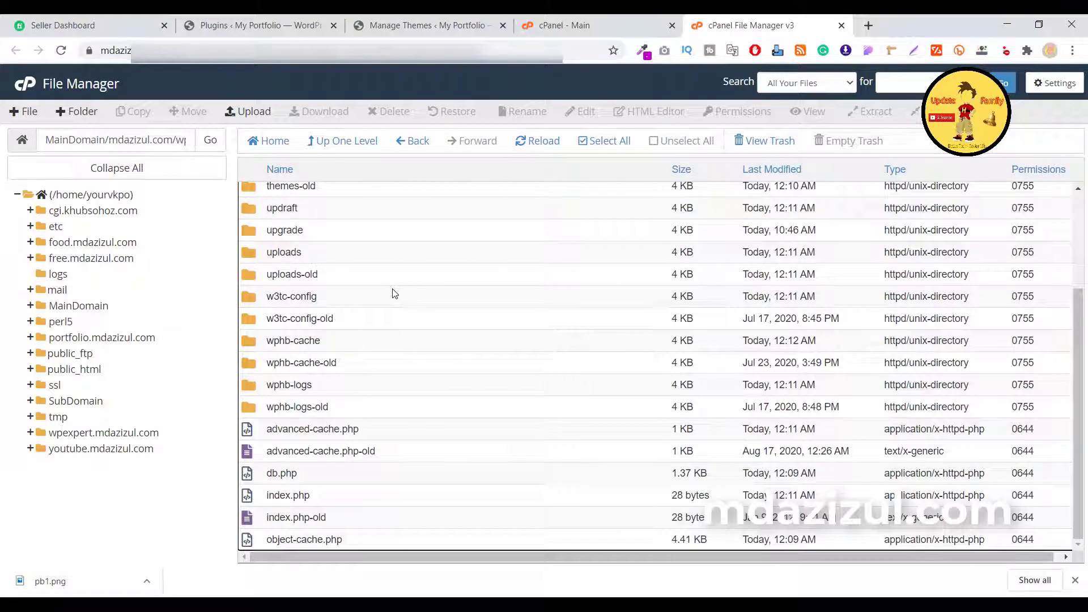
{"action": "left_click", "coordinate": [323, 477]}
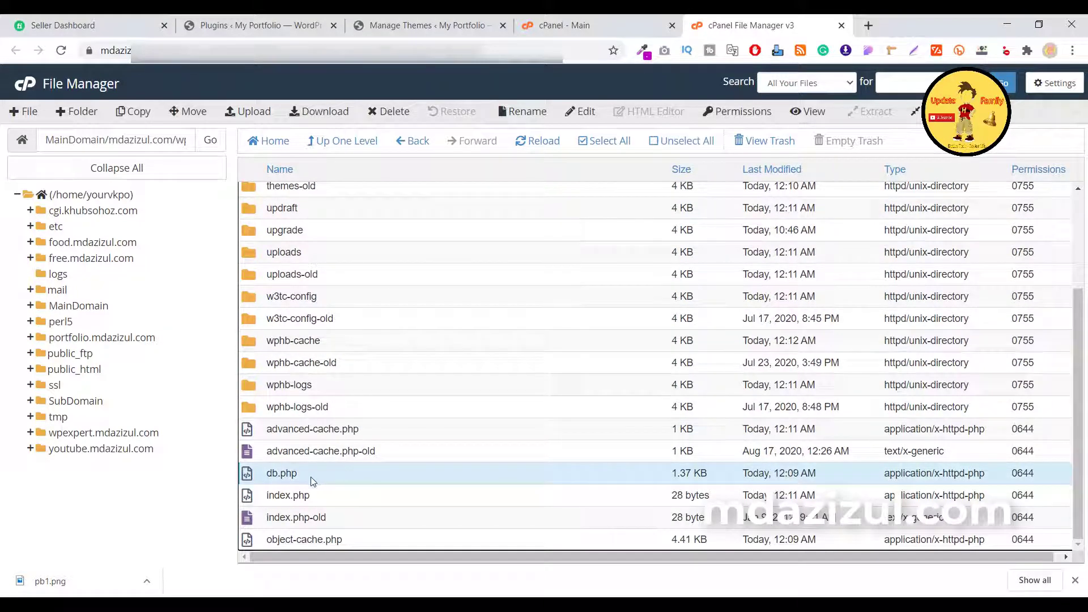
{"action": "left_click", "coordinate": [389, 111]}
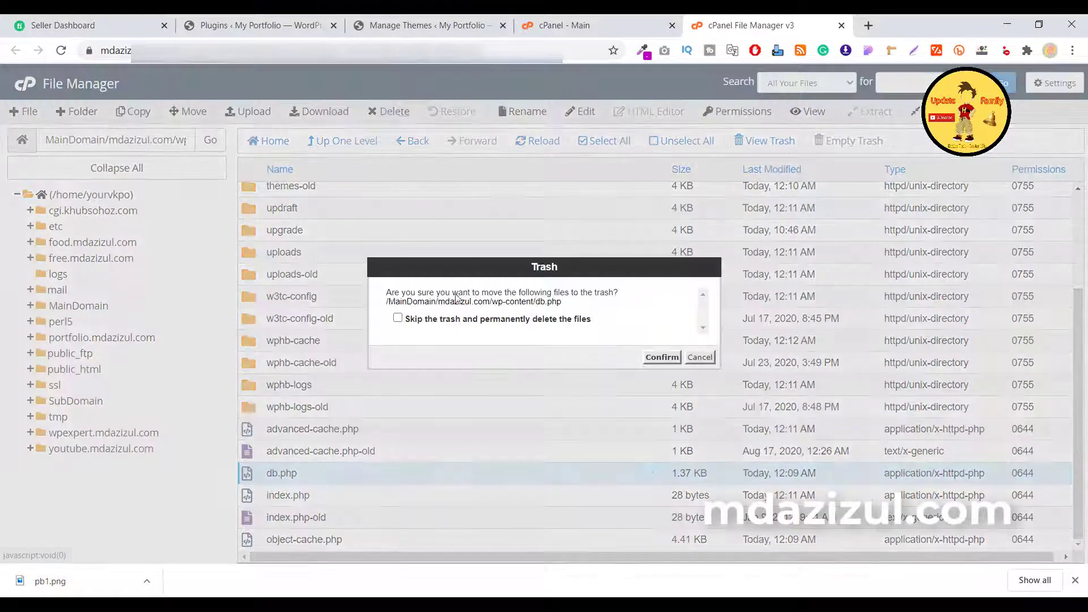
{"action": "left_click", "coordinate": [663, 358]}
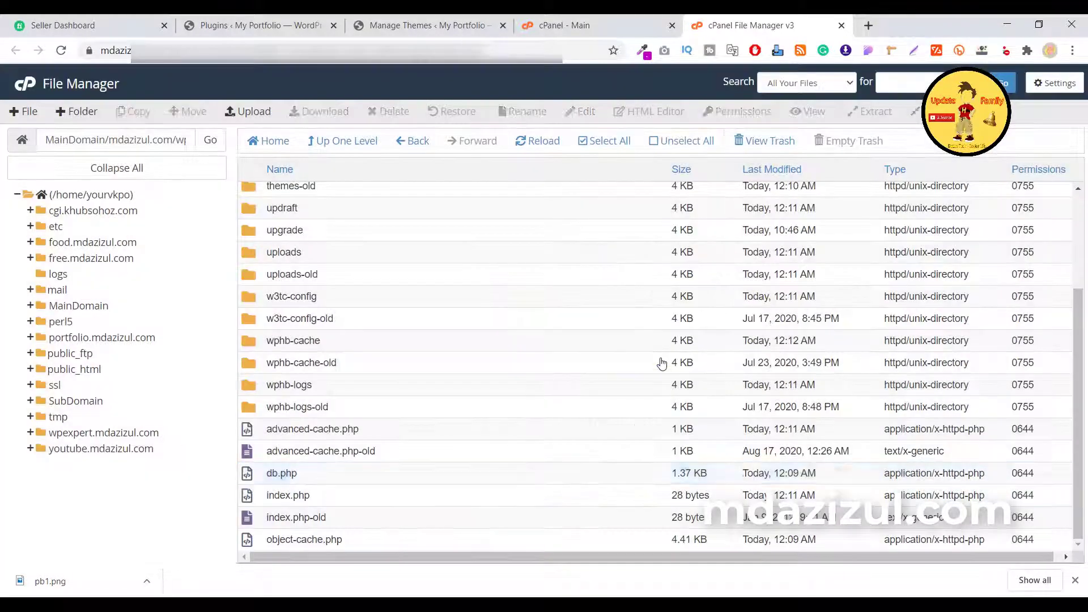
Step: Move object-cache.php from wp-content to the trash as well
{"action": "left_click", "coordinate": [431, 25]}
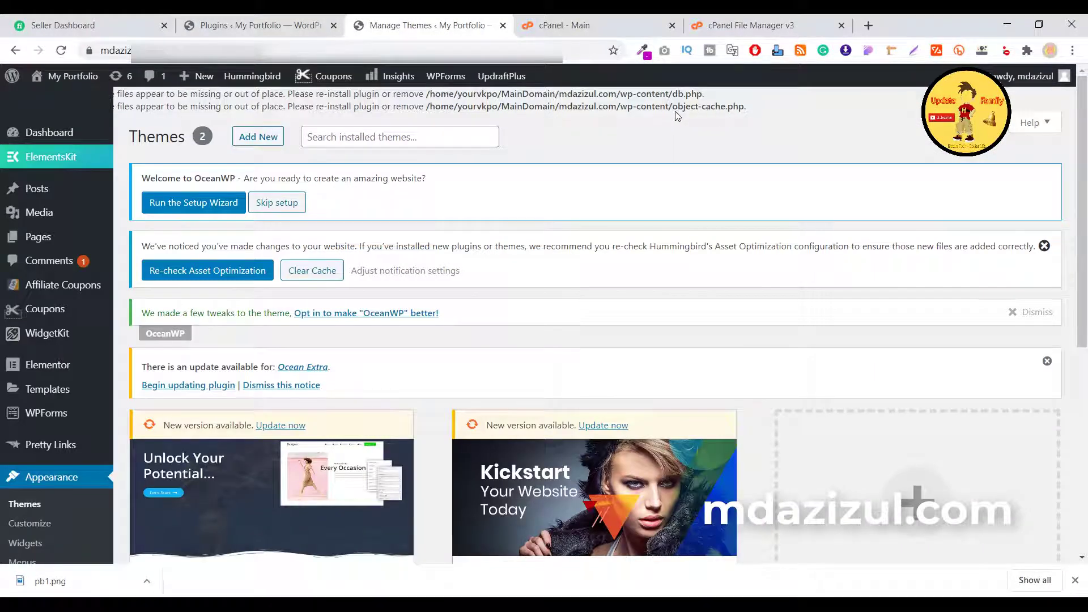
{"action": "left_click", "coordinate": [754, 25]}
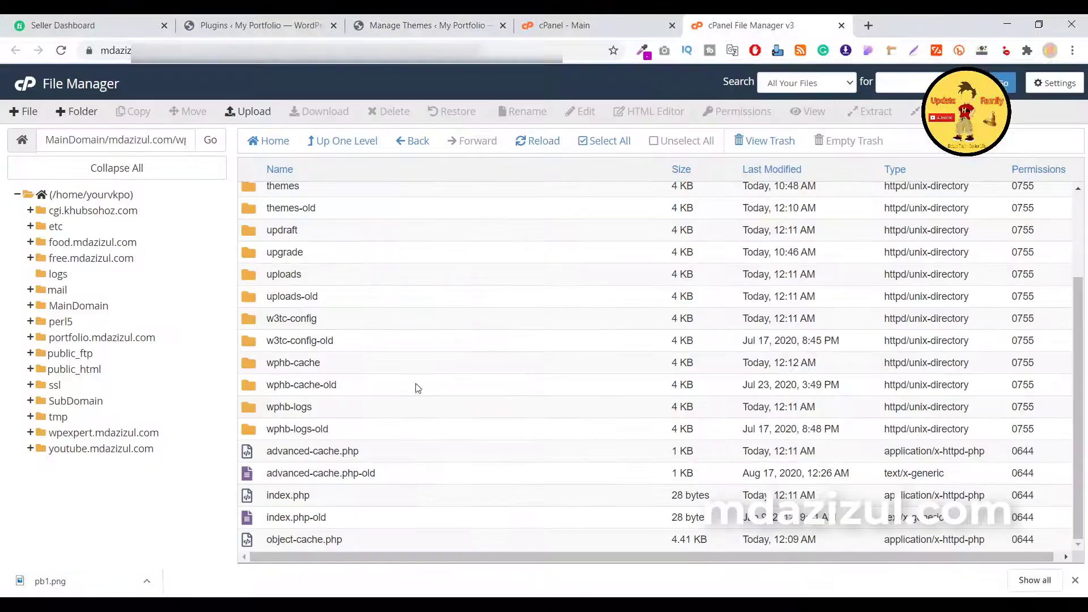
{"action": "left_click", "coordinate": [351, 542]}
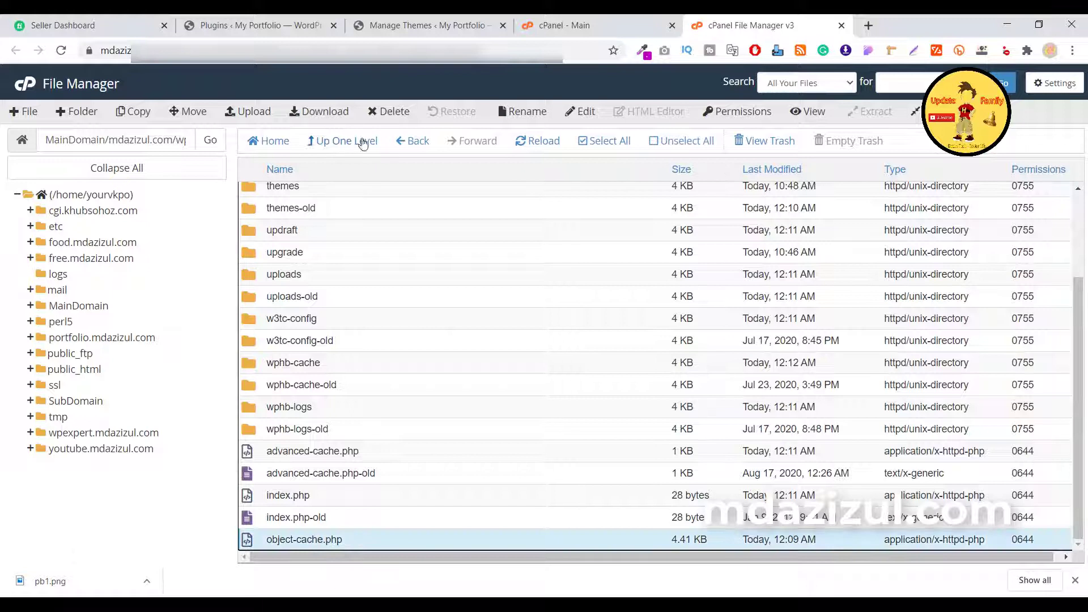
{"action": "left_click", "coordinate": [387, 109]}
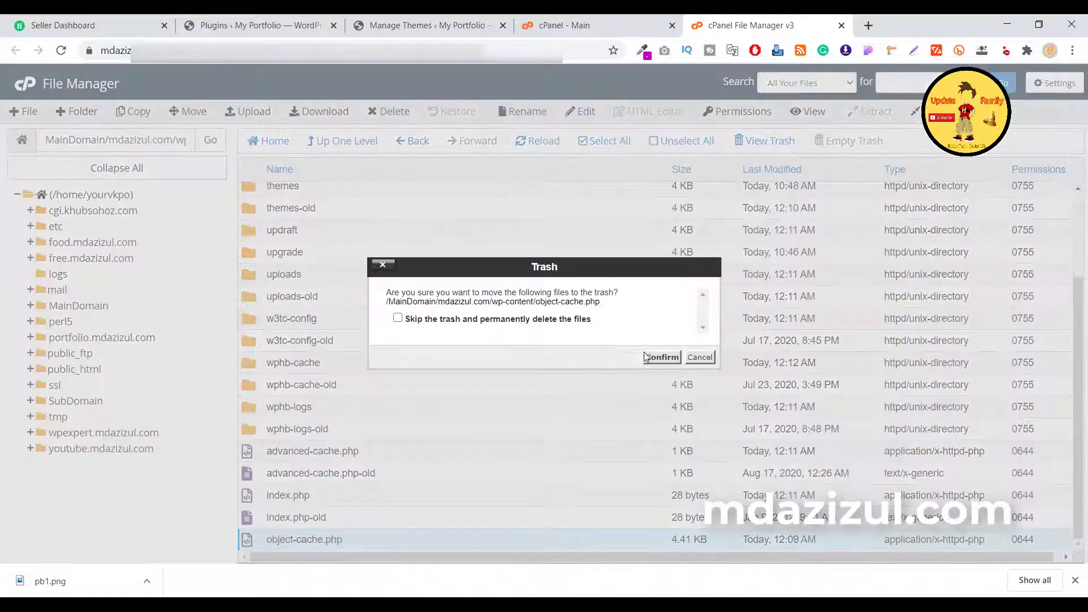
{"action": "left_click", "coordinate": [646, 357]}
Step: Reload the WordPress Themes page and check that the missing-file warnings are gone
{"action": "left_click", "coordinate": [402, 26]}
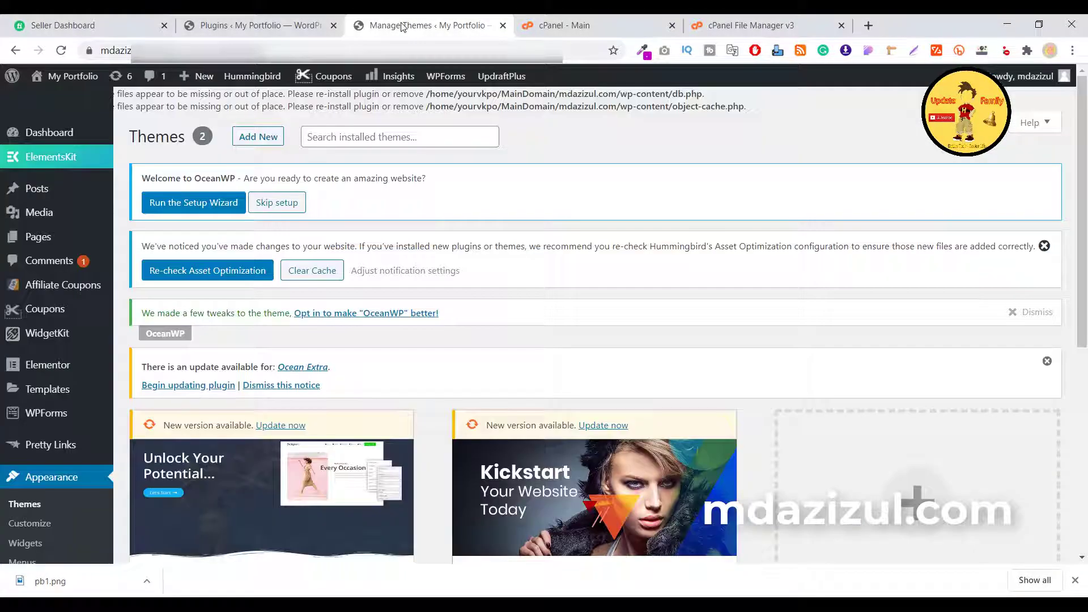
{"action": "left_click", "coordinate": [60, 50]}
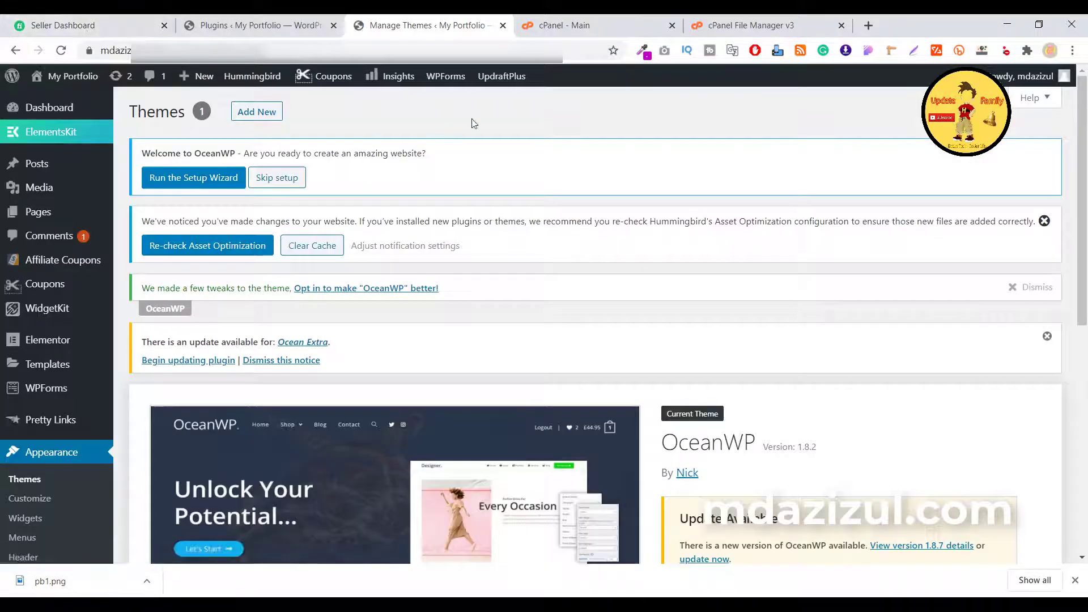
{"action": "scroll", "coordinate": [523, 120], "scroll_direction": "down", "scroll_amount": 9}
{"action": "scroll", "coordinate": [139, 289], "scroll_direction": "up", "scroll_amount": 7}
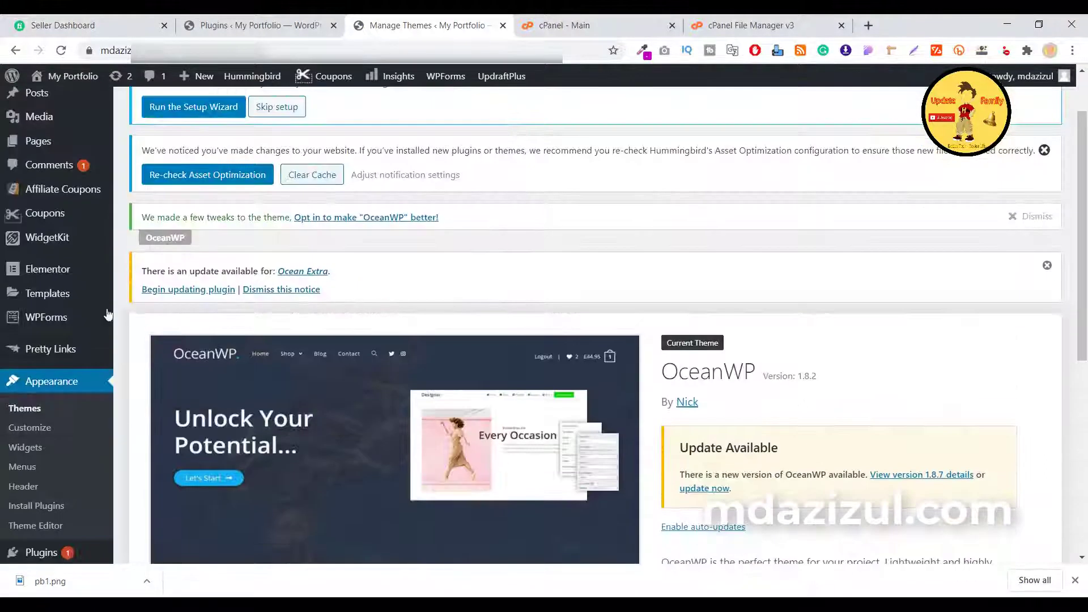
{"action": "scroll", "coordinate": [794, 374], "scroll_direction": "down", "scroll_amount": 3}
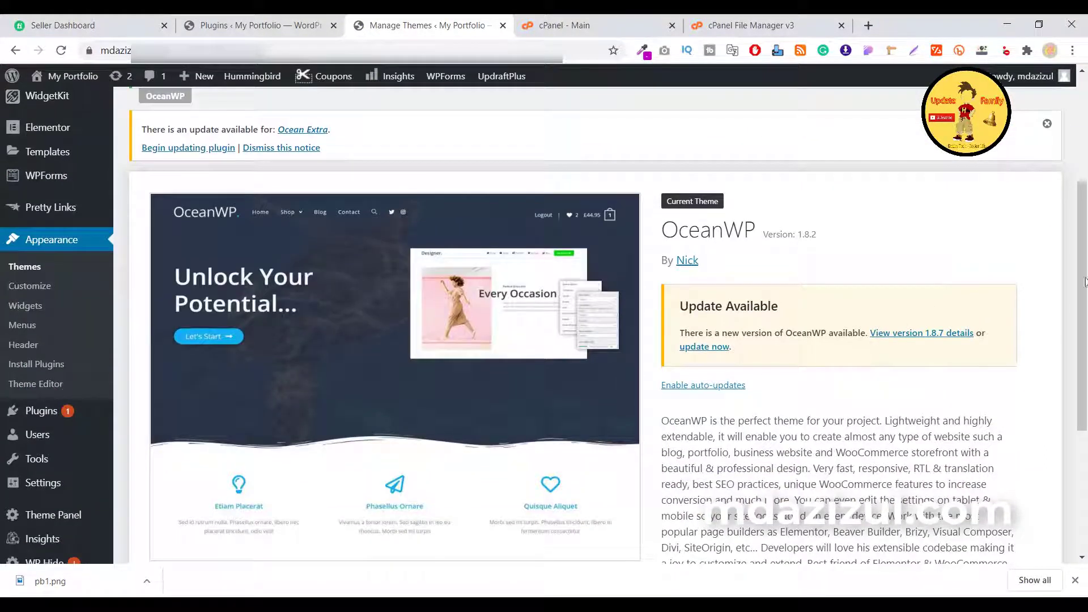
Step: Update the OceanWP theme from 1.8.2 to version 1.8.7
{"action": "left_click", "coordinate": [721, 347]}
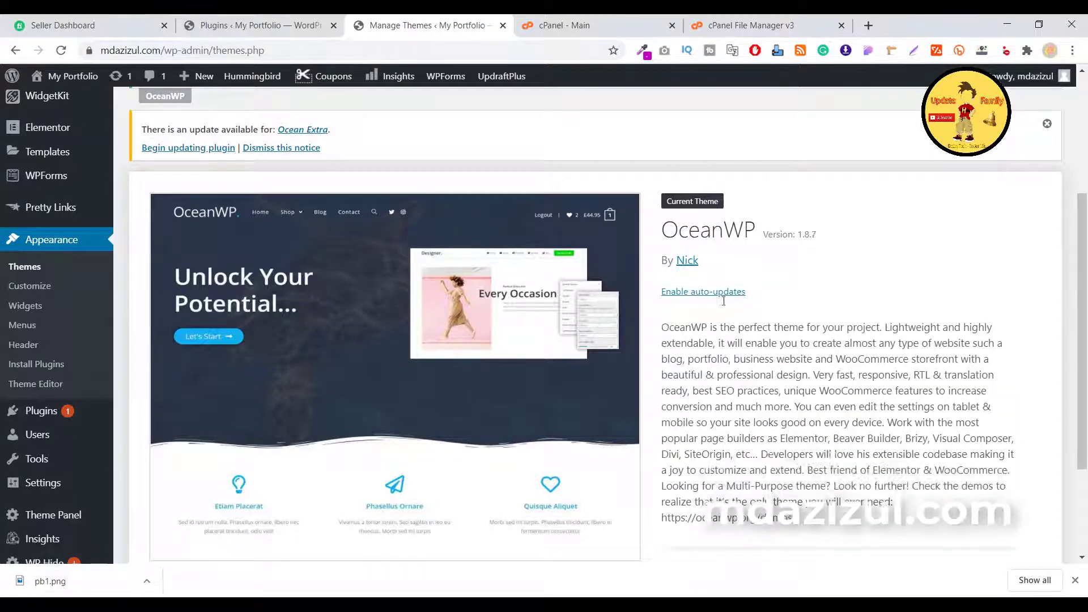
{"action": "scroll", "coordinate": [746, 302], "scroll_direction": "down", "scroll_amount": 3}
{"action": "scroll", "coordinate": [746, 302], "scroll_direction": "up", "scroll_amount": 6}
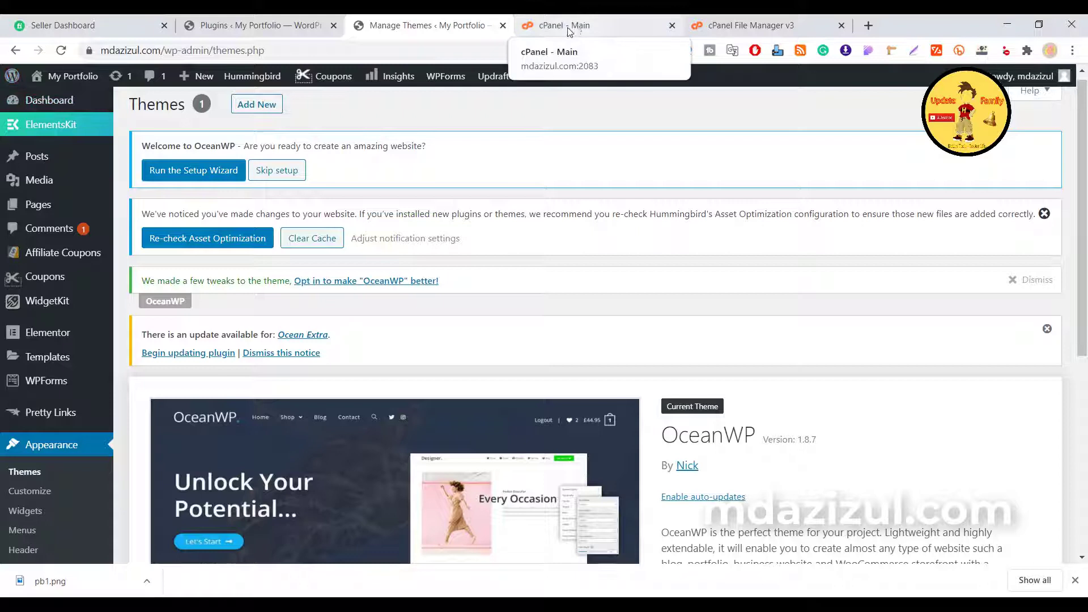
Step: Reload the Plugins list and update Ocean Extra to version 1.6.5
{"action": "scroll", "coordinate": [49, 413], "scroll_direction": "down", "scroll_amount": 1}
{"action": "scroll", "coordinate": [33, 379], "scroll_direction": "up", "scroll_amount": 2}
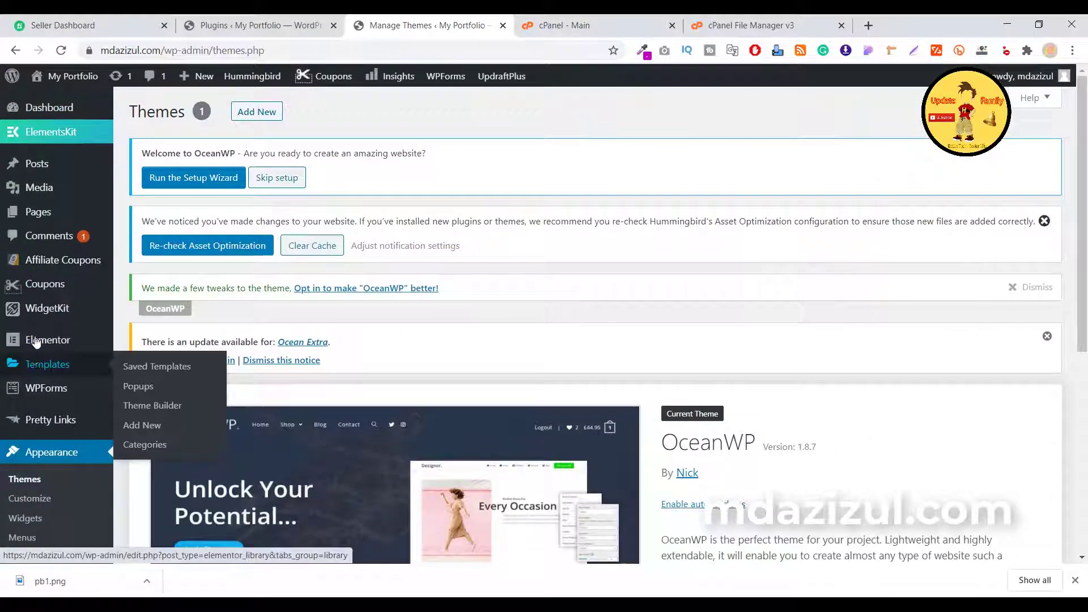
{"action": "left_click", "coordinate": [258, 25]}
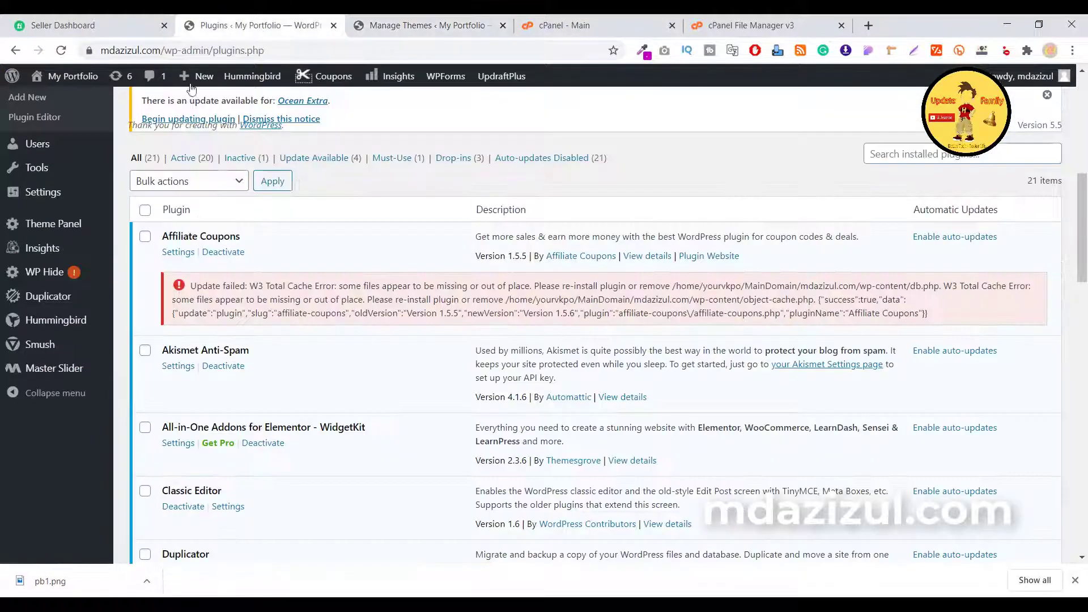
{"action": "left_click", "coordinate": [84, 71]}
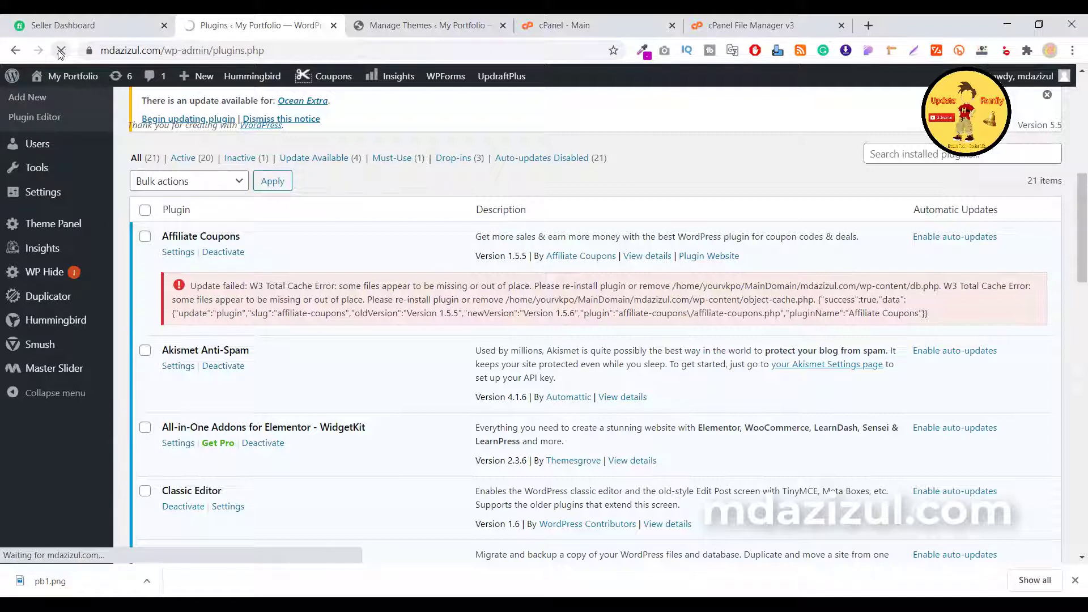
{"action": "scroll", "coordinate": [430, 264], "scroll_direction": "down", "scroll_amount": 10}
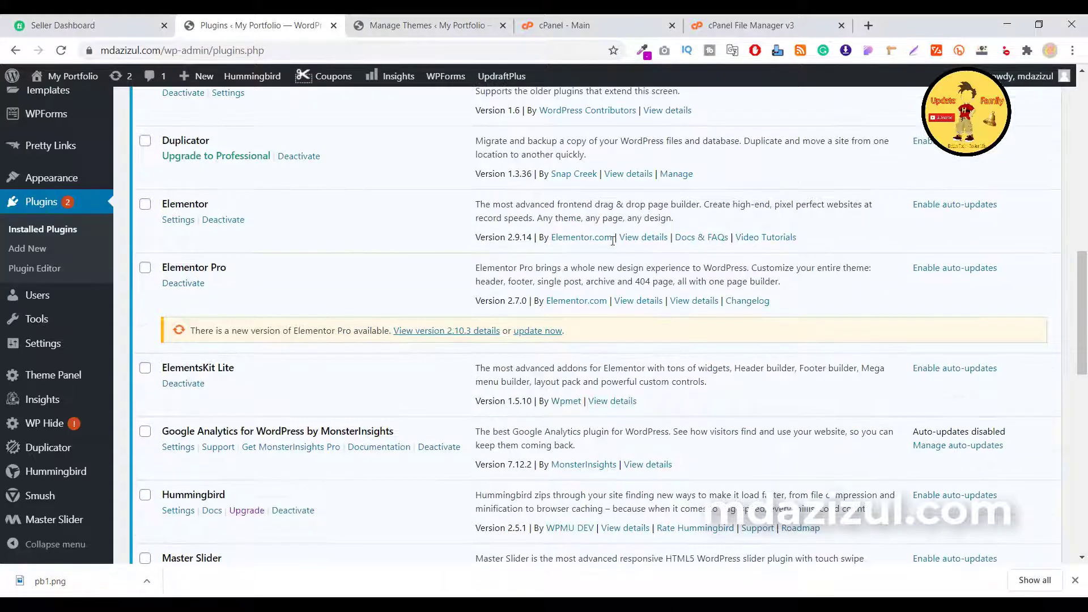
{"action": "scroll", "coordinate": [349, 248], "scroll_direction": "down", "scroll_amount": 2}
{"action": "scroll", "coordinate": [351, 245], "scroll_direction": "down", "scroll_amount": 3}
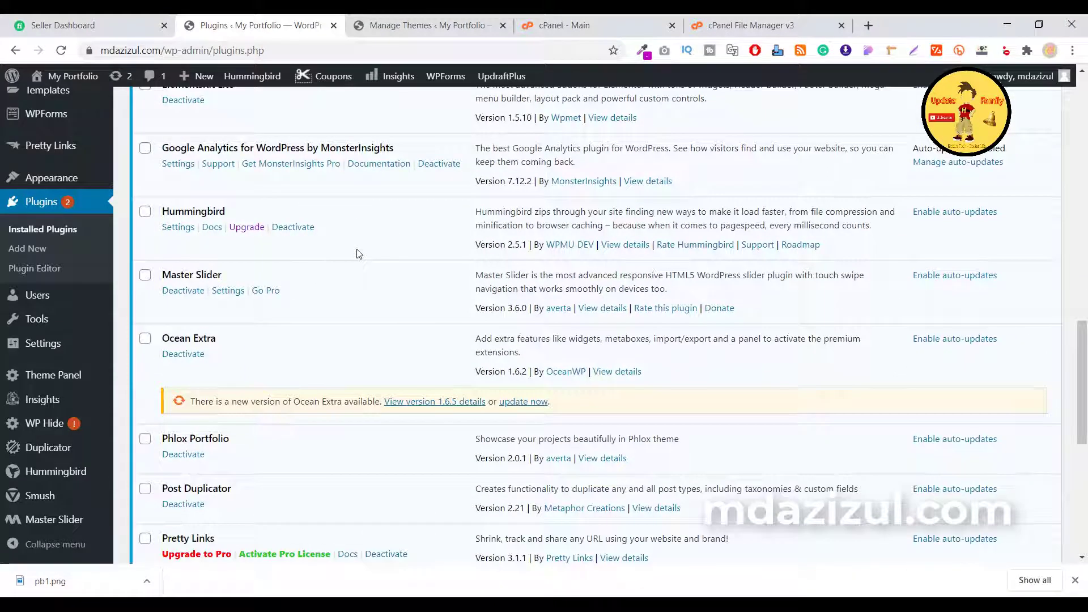
{"action": "left_click", "coordinate": [527, 402]}
Step: Deactivate the Phlox Portfolio plugin
{"action": "scroll", "coordinate": [474, 334], "scroll_direction": "down", "scroll_amount": 3}
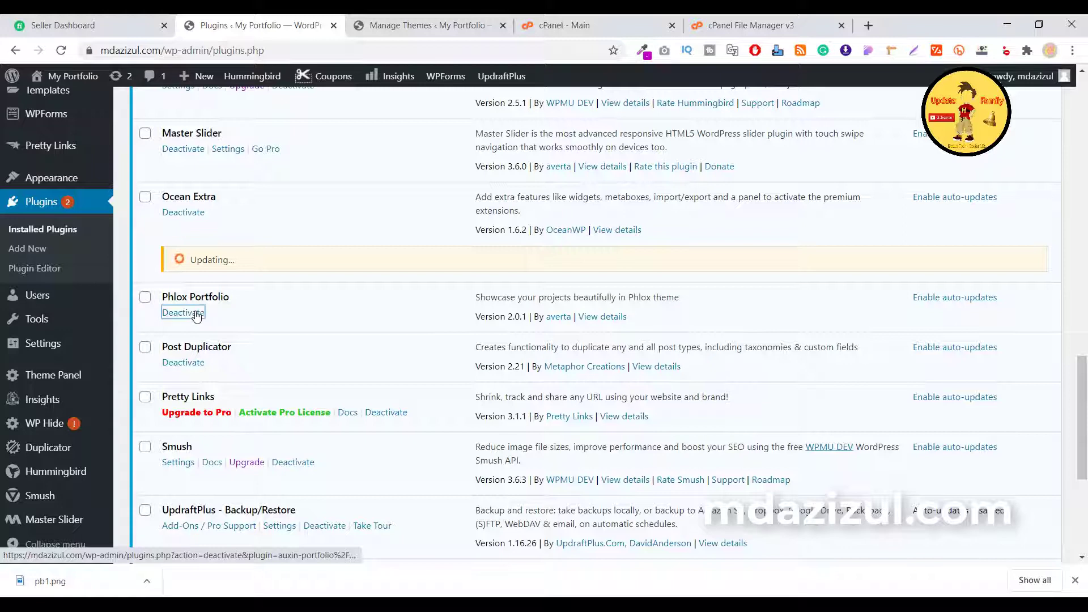
{"action": "left_click", "coordinate": [196, 313]}
{"action": "left_click", "coordinate": [604, 128]}
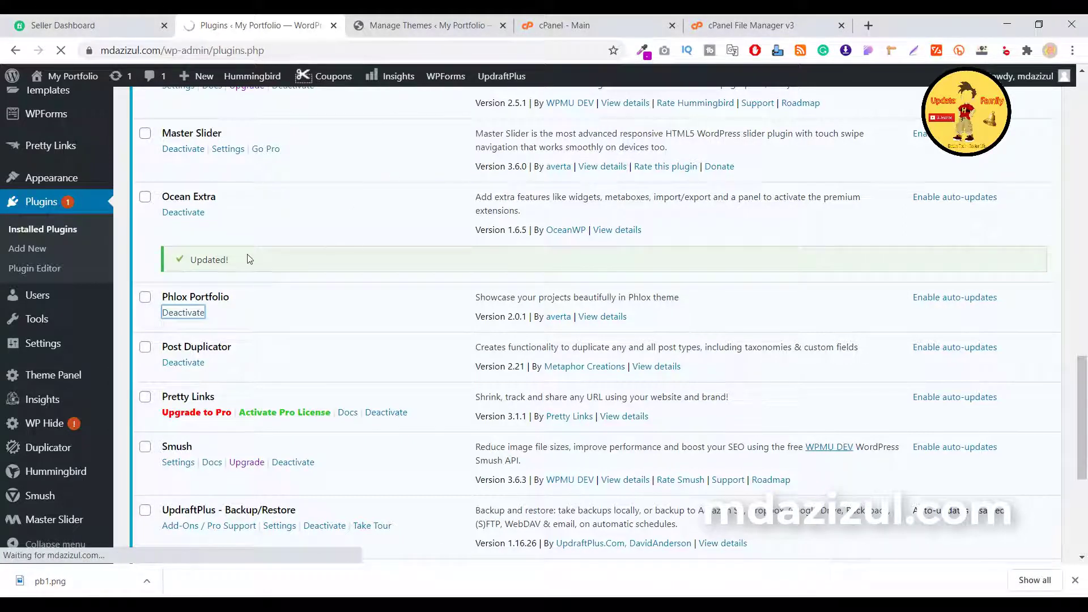
{"action": "scroll", "coordinate": [127, 218], "scroll_direction": "up", "scroll_amount": 5}
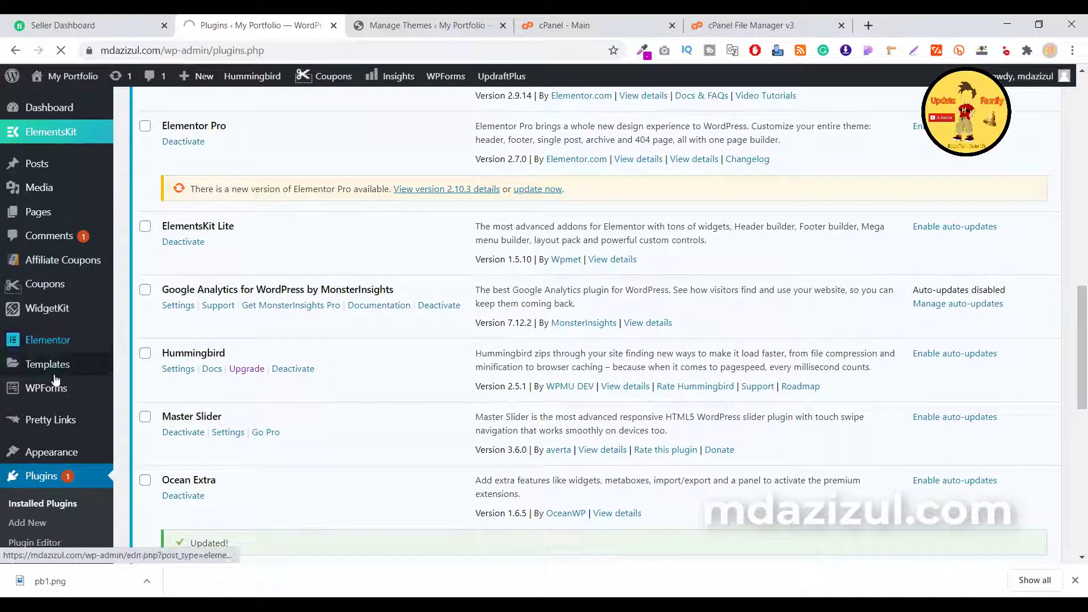
{"action": "scroll", "coordinate": [79, 274], "scroll_direction": "up", "scroll_amount": 4}
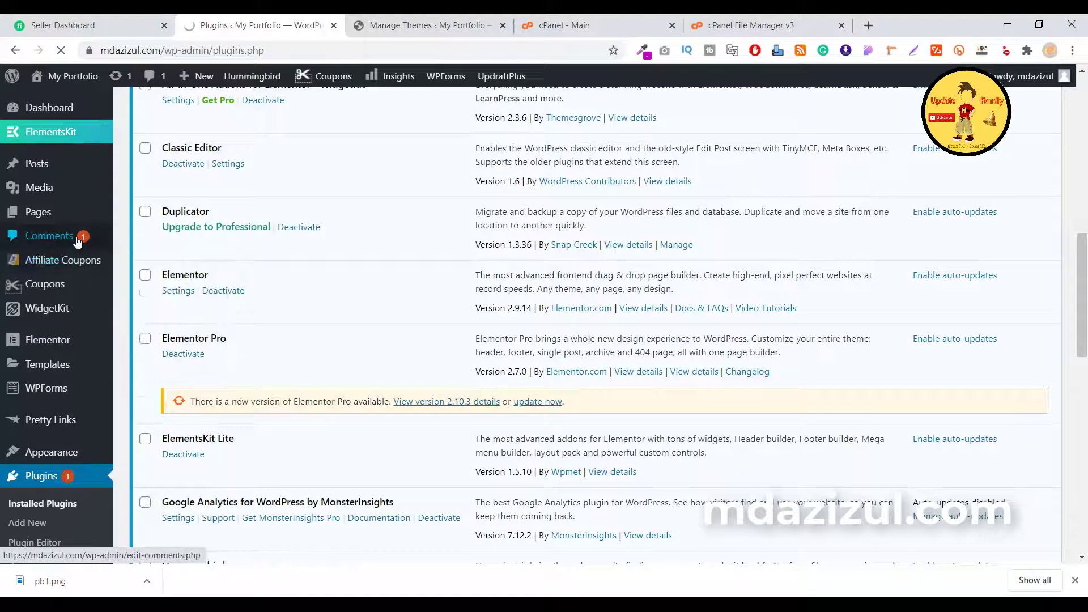
{"action": "scroll", "coordinate": [79, 244], "scroll_direction": "down", "scroll_amount": 4}
{"action": "scroll", "coordinate": [253, 229], "scroll_direction": "down", "scroll_amount": 1}
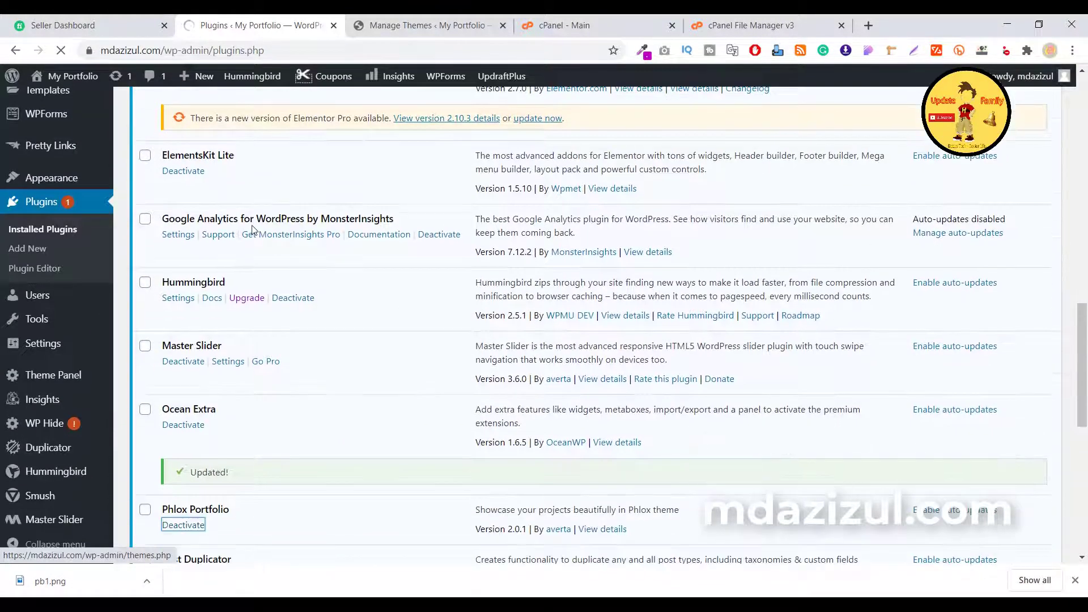
{"action": "scroll", "coordinate": [253, 229], "scroll_direction": "down", "scroll_amount": 4}
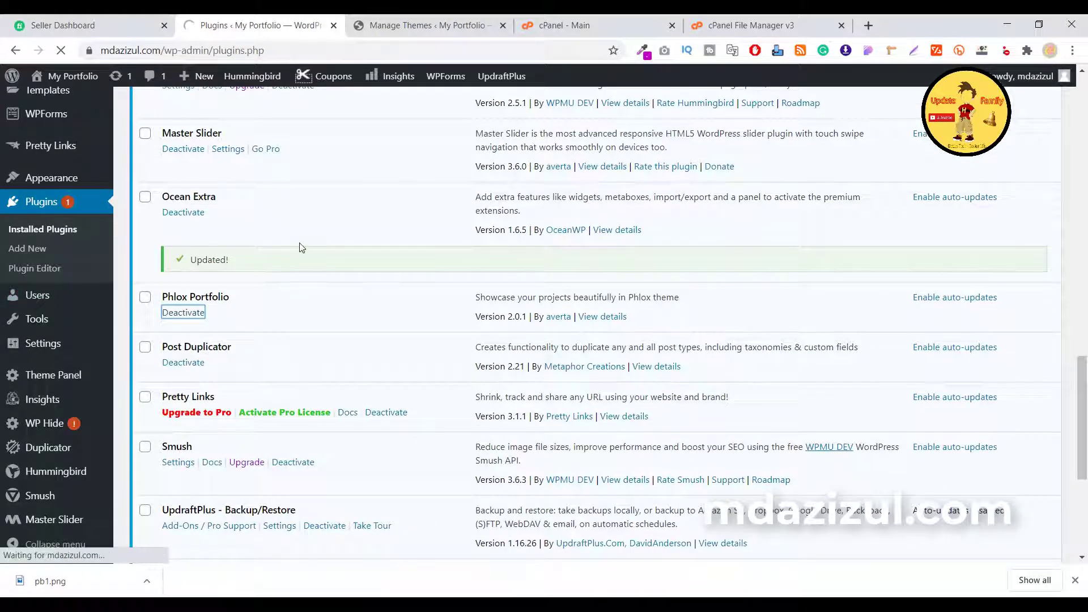
{"action": "scroll", "coordinate": [301, 245], "scroll_direction": "down", "scroll_amount": 3}
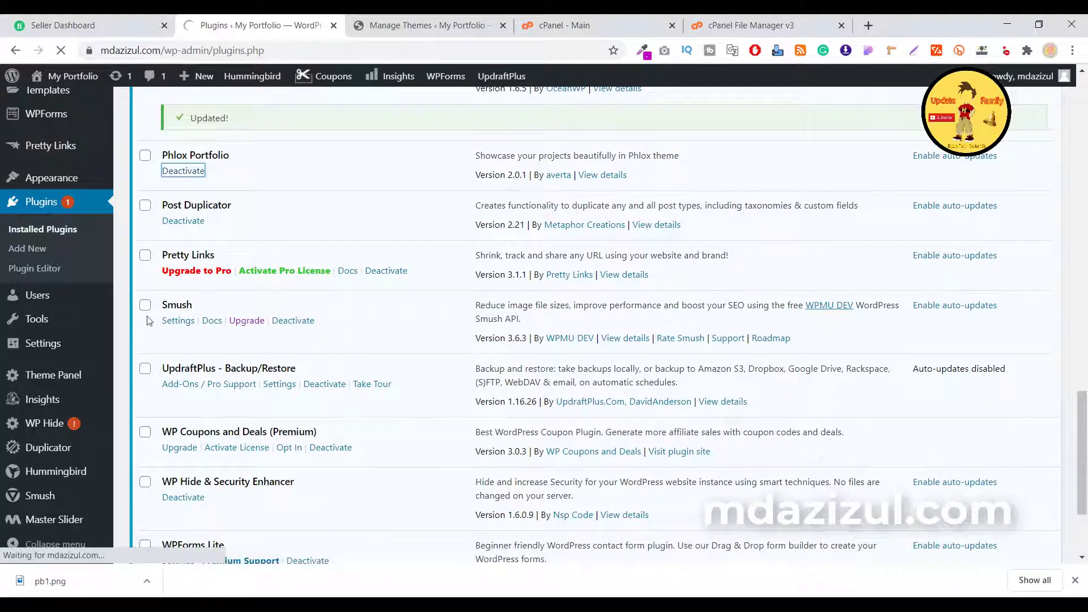
{"action": "scroll", "coordinate": [157, 292], "scroll_direction": "down", "scroll_amount": 3}
Step: Tick Smush and WP Coupons and Deals (Premium) in the plugin list
{"action": "left_click", "coordinate": [187, 346]}
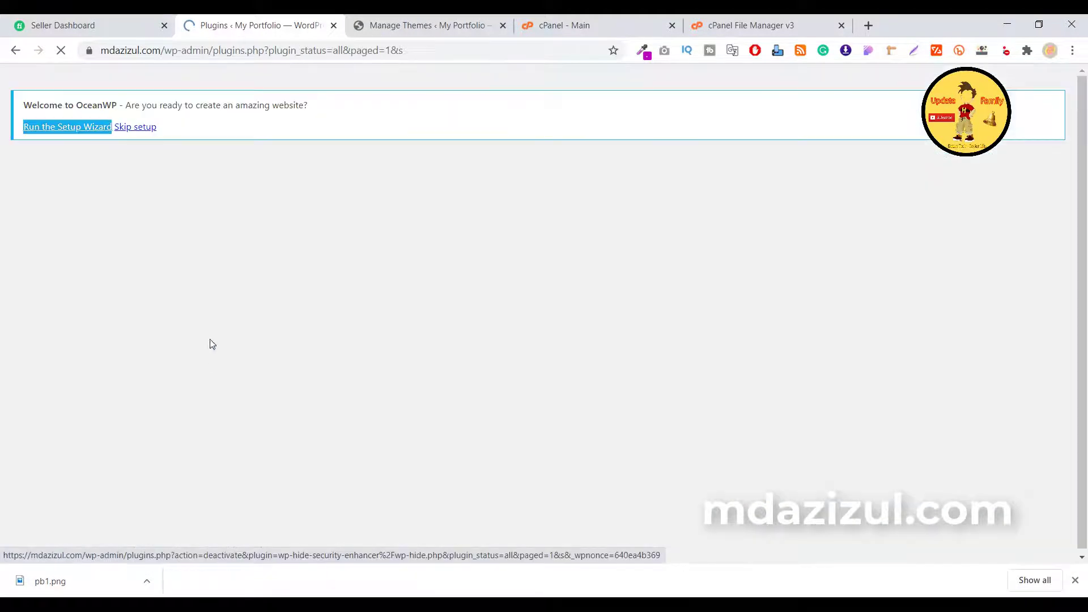
{"action": "scroll", "coordinate": [326, 250], "scroll_direction": "down", "scroll_amount": 15}
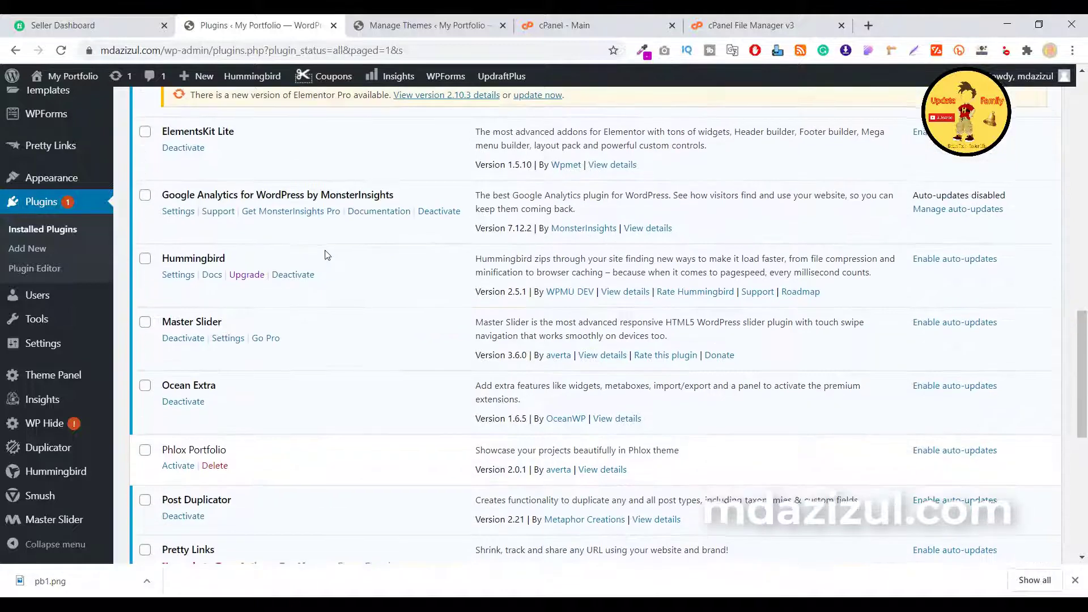
{"action": "left_click", "coordinate": [145, 317]}
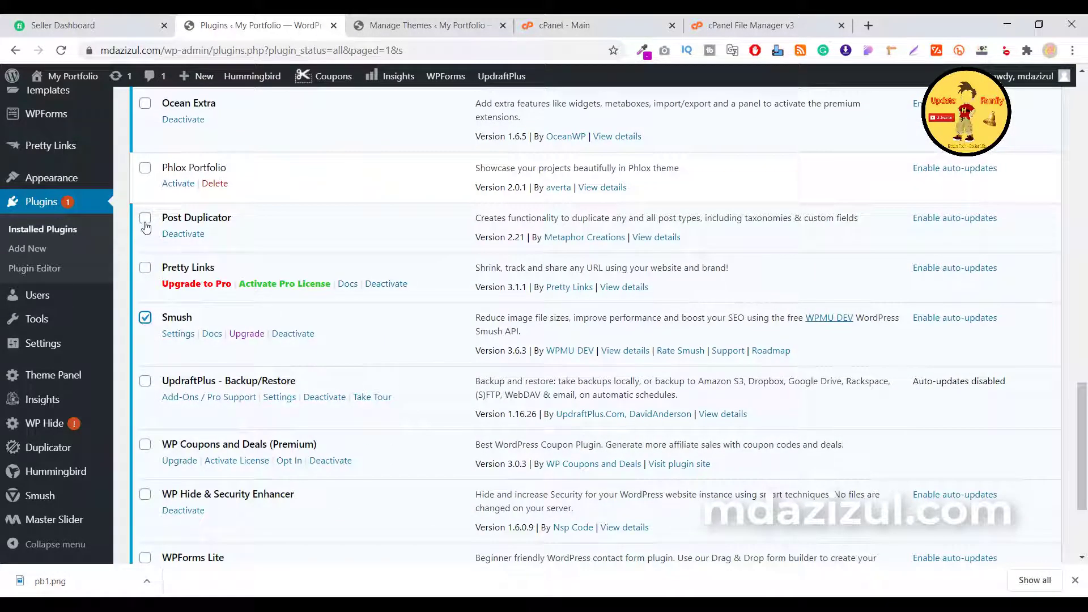
{"action": "scroll", "coordinate": [153, 215], "scroll_direction": "down", "scroll_amount": 1}
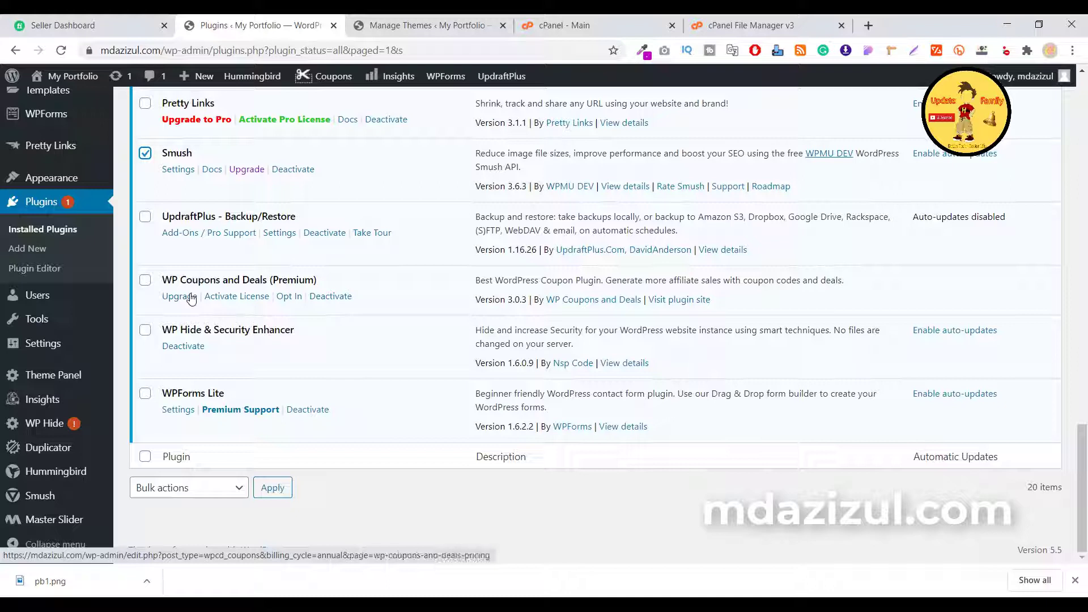
{"action": "scroll", "coordinate": [34, 317], "scroll_direction": "up", "scroll_amount": 3}
{"action": "mouse_move", "coordinate": [40, 324]}
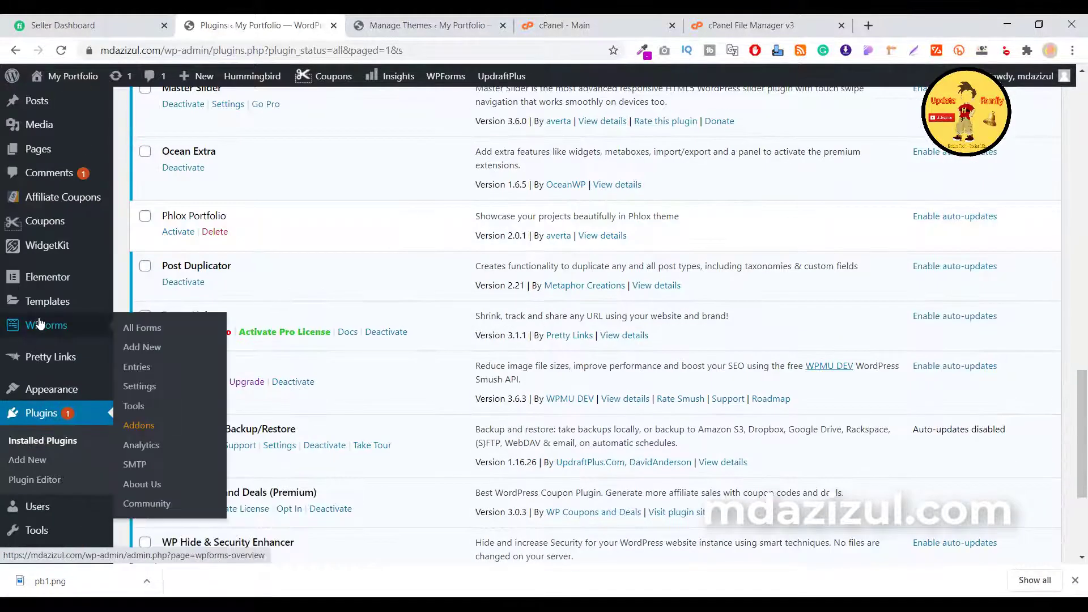
{"action": "scroll", "coordinate": [174, 414], "scroll_direction": "down", "scroll_amount": 1}
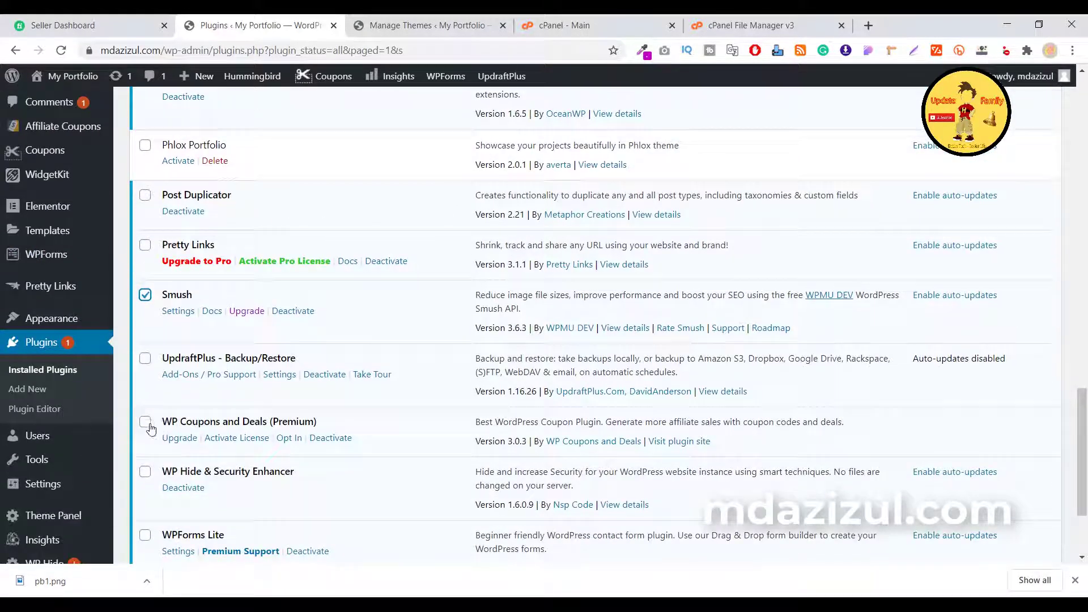
{"action": "scroll", "coordinate": [320, 389], "scroll_direction": "up", "scroll_amount": 10}
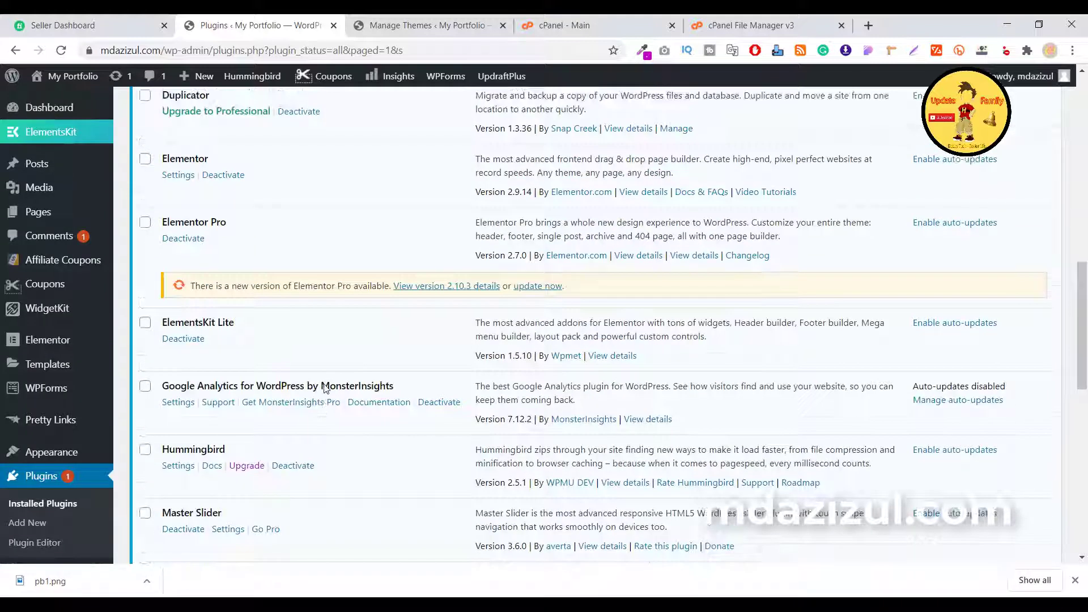
{"action": "scroll", "coordinate": [325, 385], "scroll_direction": "up", "scroll_amount": 4}
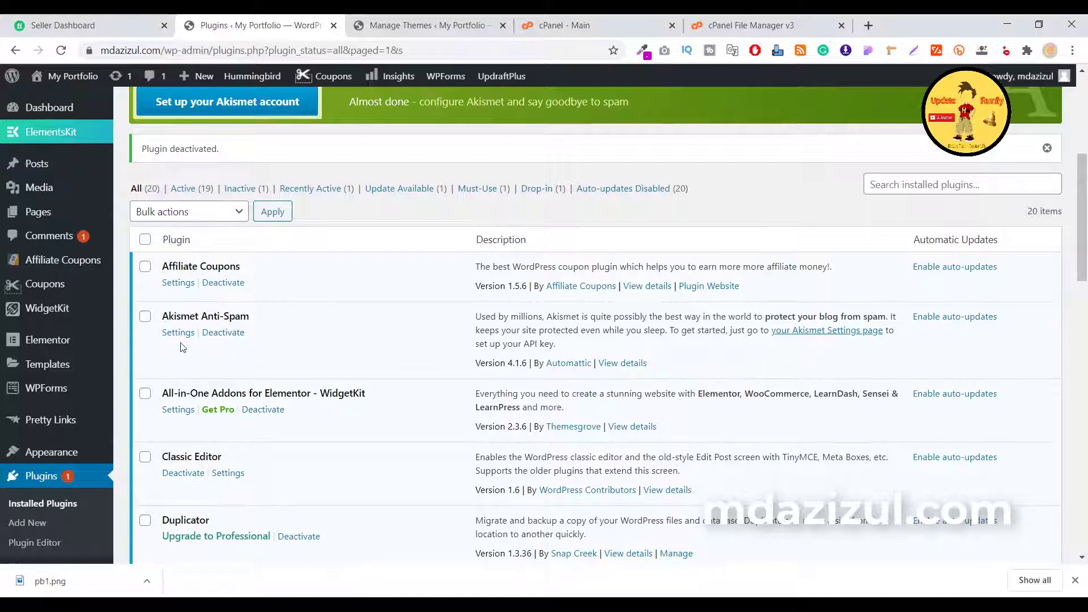
Step: Deactivate the ticked plugins with the Deactivate bulk action
{"action": "left_click", "coordinate": [192, 214]}
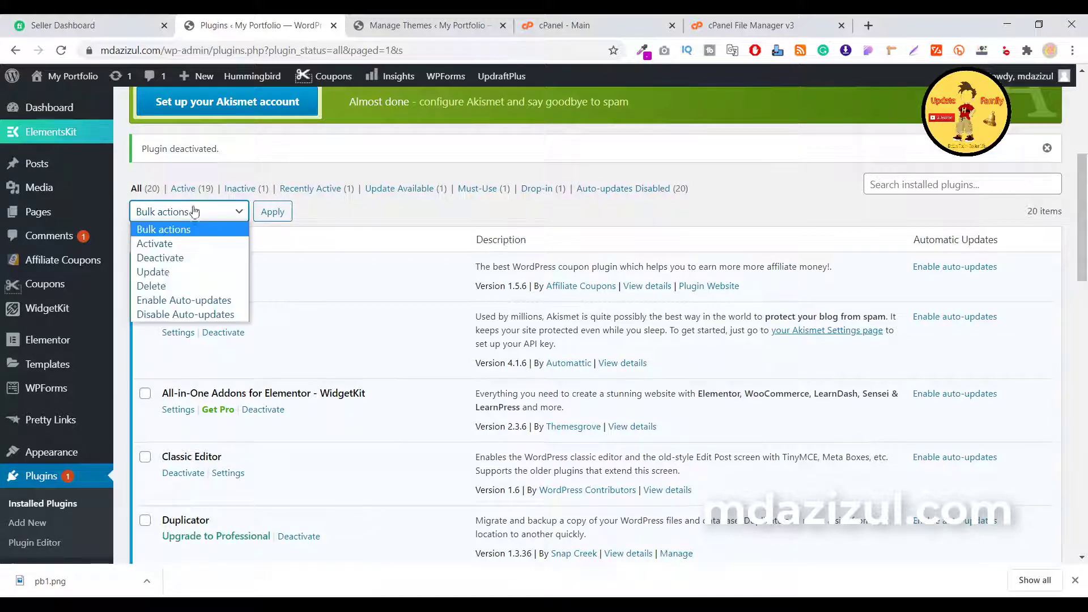
{"action": "left_click", "coordinate": [166, 257]}
{"action": "left_click", "coordinate": [285, 211]}
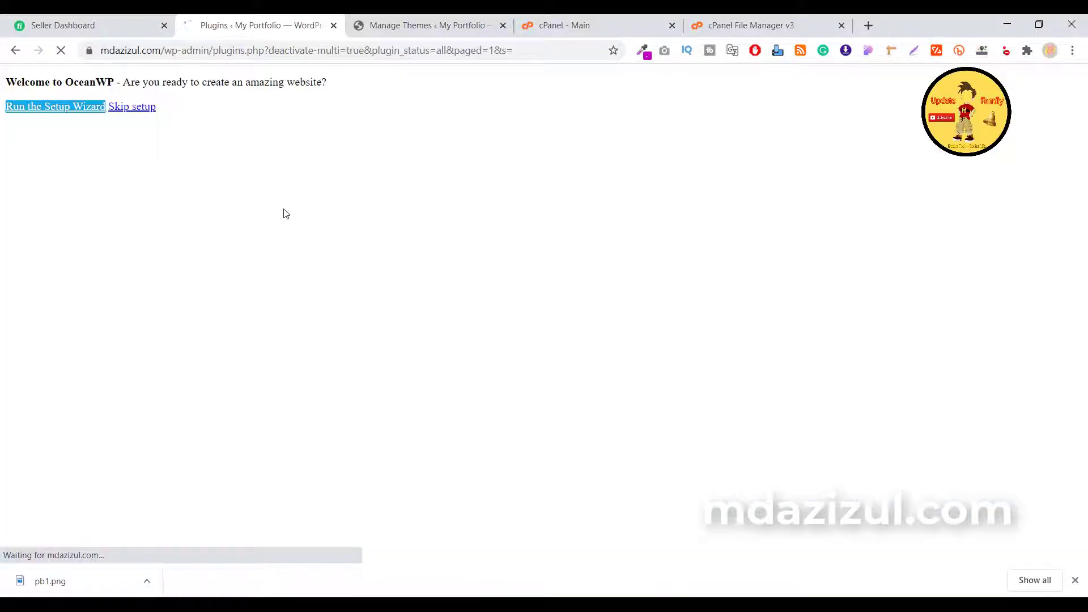
{"action": "scroll", "coordinate": [443, 338], "scroll_direction": "down", "scroll_amount": 3}
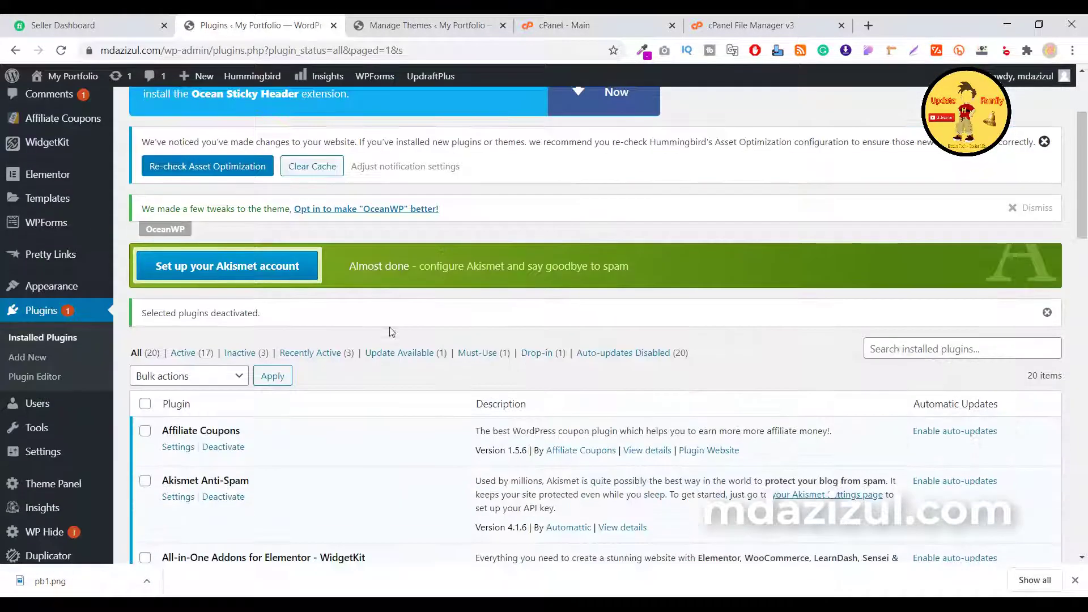
Step: Bulk-delete the three inactive plugins: Phlox Portfolio, Smush and WP Coupons and Deals
{"action": "left_click", "coordinate": [241, 353]}
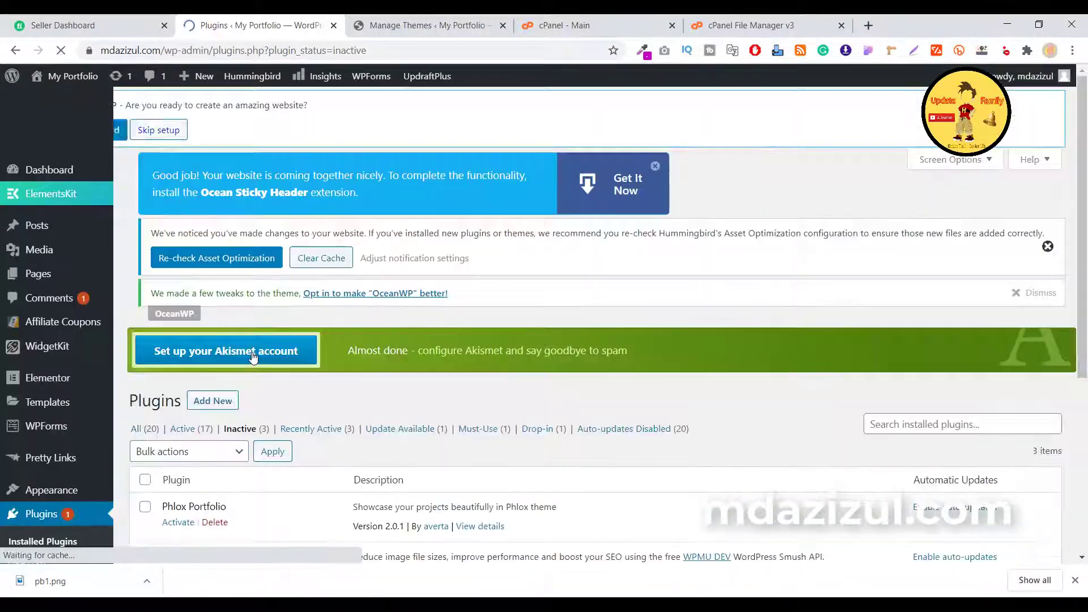
{"action": "scroll", "coordinate": [130, 295], "scroll_direction": "down", "scroll_amount": 3}
{"action": "left_click", "coordinate": [145, 280]}
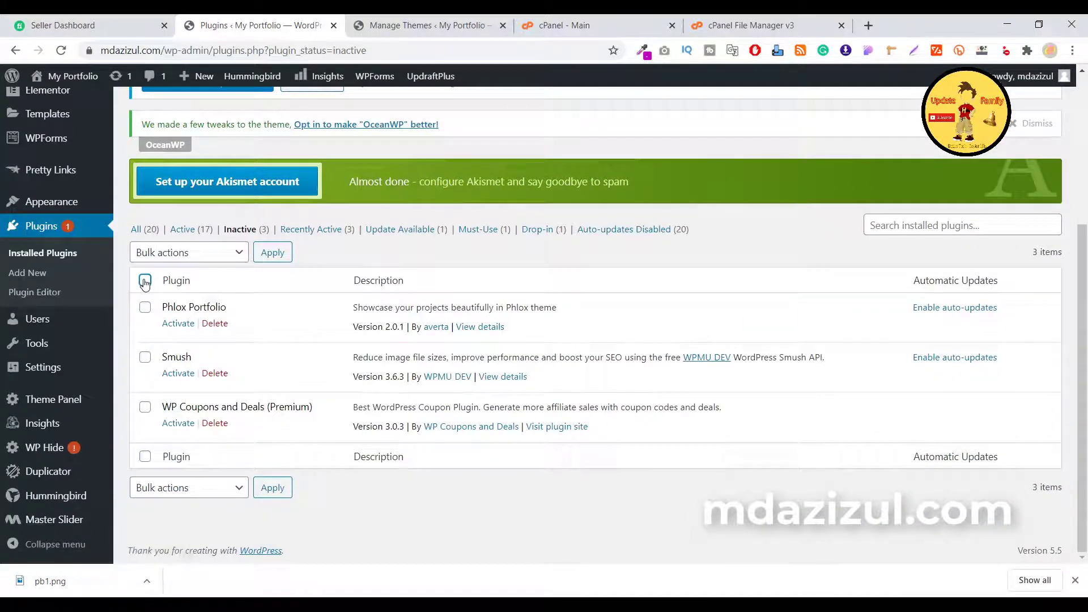
{"action": "left_click", "coordinate": [189, 252]}
{"action": "left_click", "coordinate": [178, 311]}
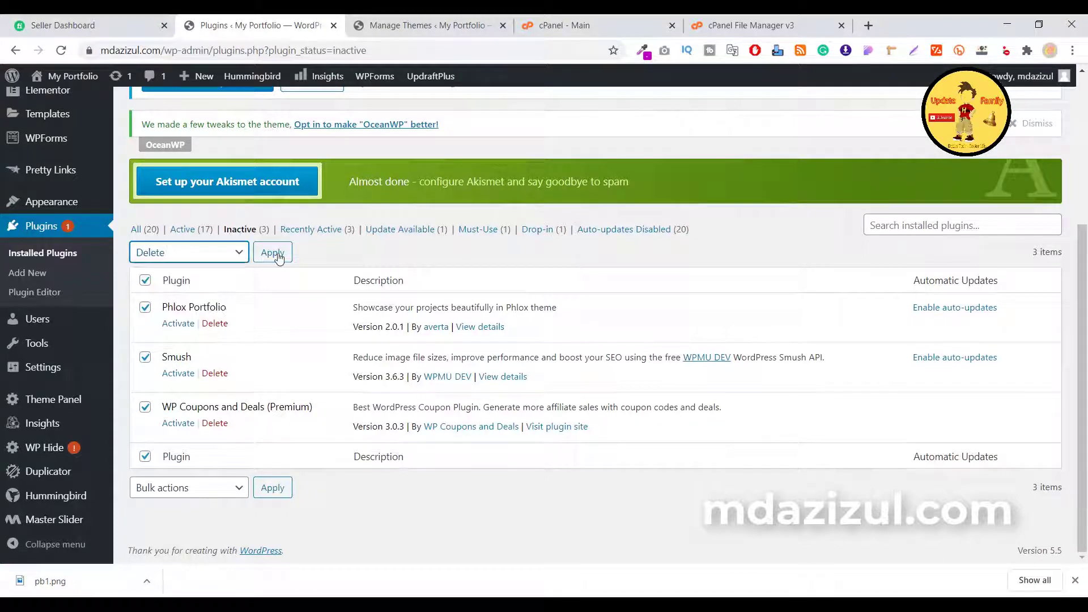
{"action": "left_click", "coordinate": [276, 254]}
{"action": "left_click", "coordinate": [613, 144]}
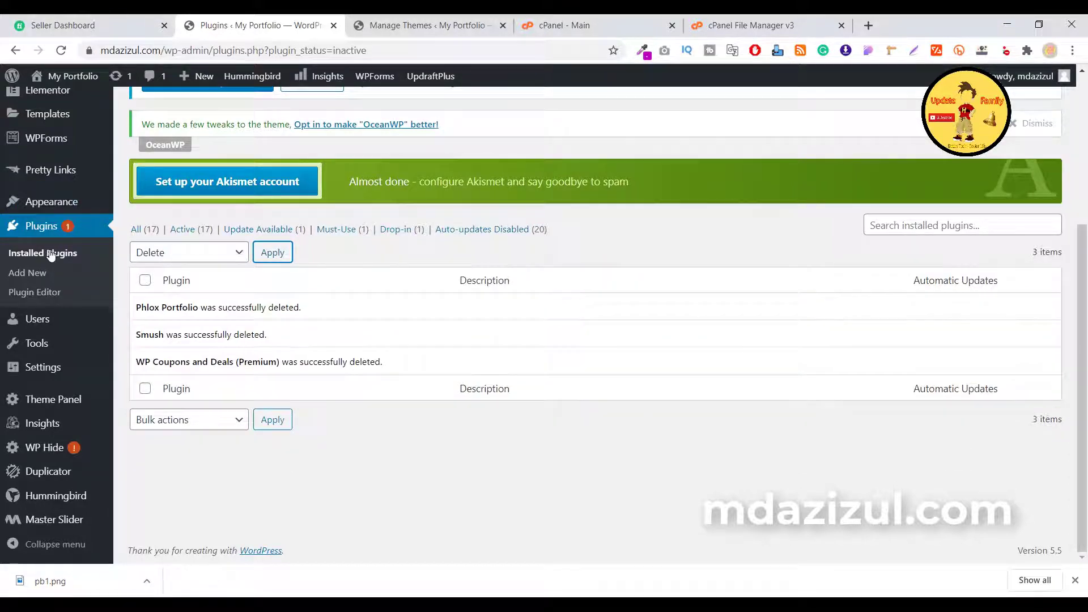
Step: Return to the full plugin list and open Add New plugins in a new tab
{"action": "scroll", "coordinate": [481, 216], "scroll_direction": "up", "scroll_amount": 4}
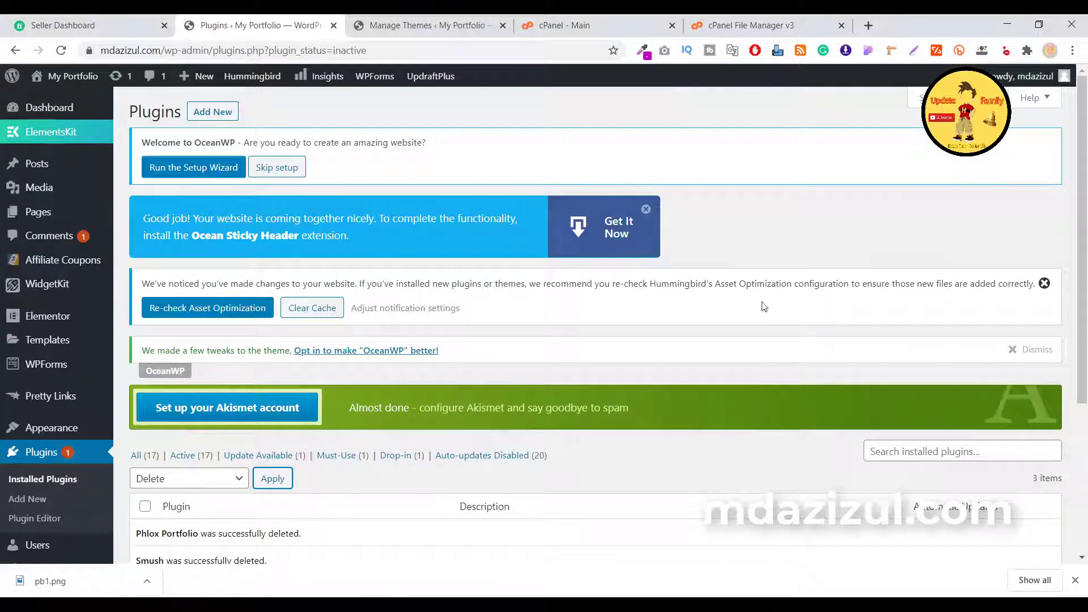
{"action": "scroll", "coordinate": [220, 285], "scroll_direction": "down", "scroll_amount": 4}
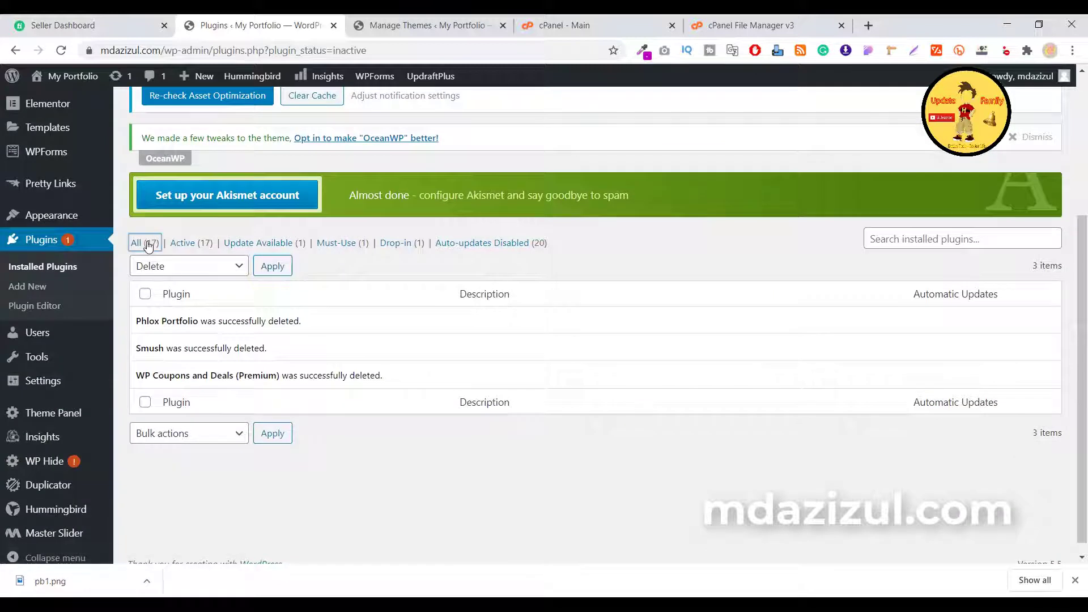
{"action": "left_click", "coordinate": [148, 245]}
{"action": "right_click", "coordinate": [43, 288]}
{"action": "left_click", "coordinate": [62, 293]}
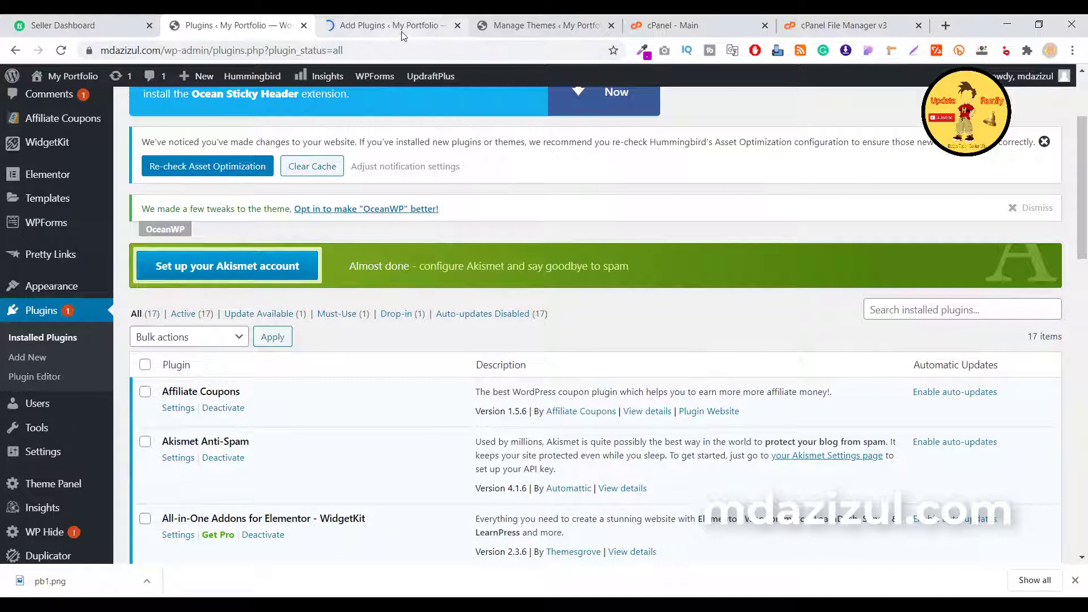
Step: Confirm the Add Plugins tab loads featured plugins like Akismet Anti-Spam and Classic Editor
{"action": "left_click", "coordinate": [404, 35]}
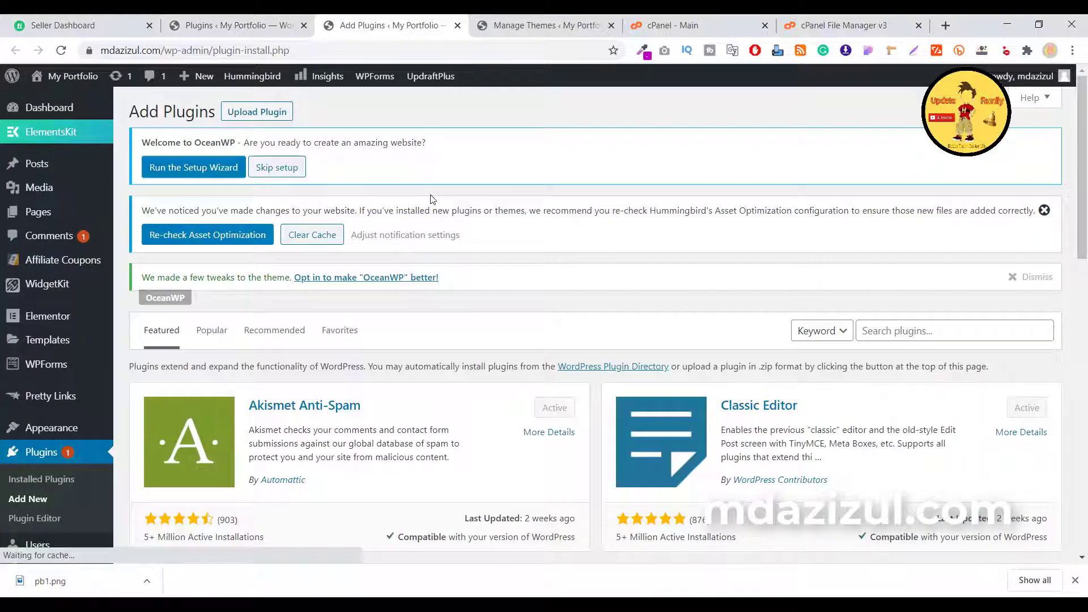
{"action": "scroll", "coordinate": [497, 231], "scroll_direction": "down", "scroll_amount": 5}
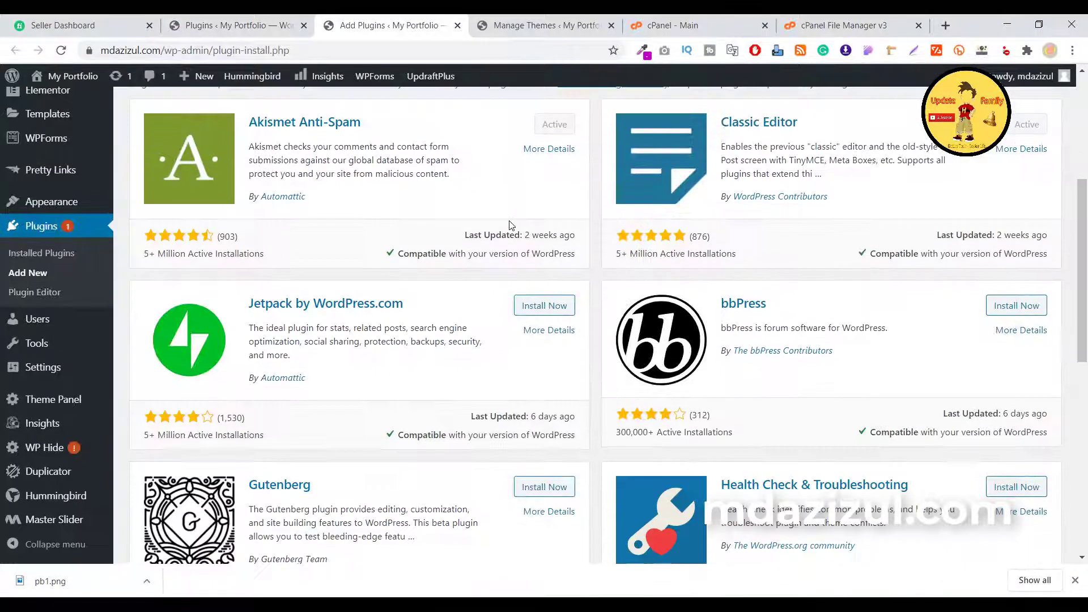
{"action": "scroll", "coordinate": [512, 226], "scroll_direction": "down", "scroll_amount": 3}
{"action": "scroll", "coordinate": [512, 226], "scroll_direction": "down", "scroll_amount": 5}
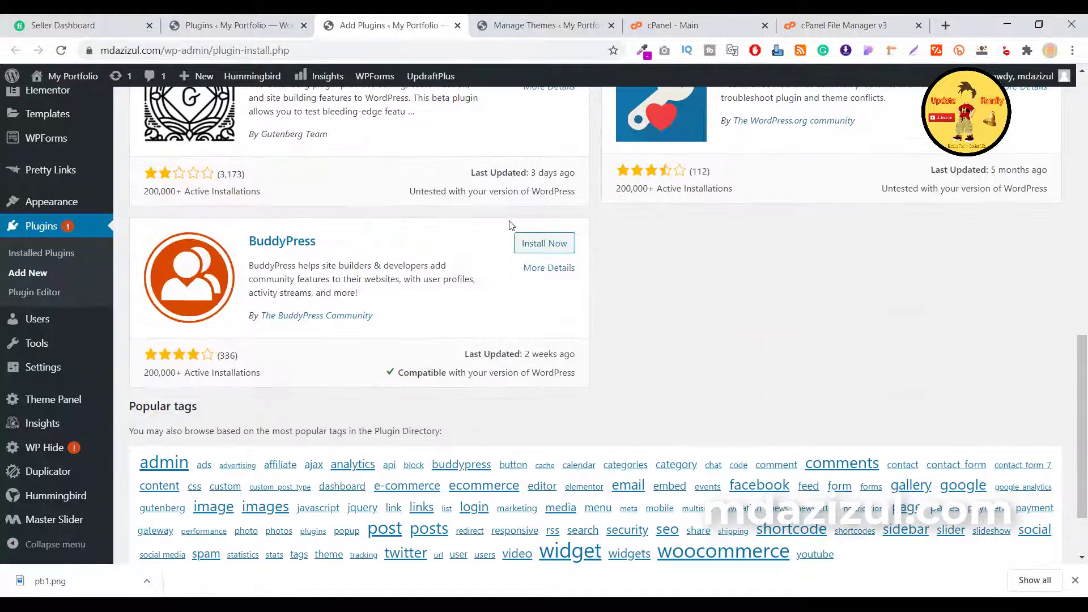
{"action": "scroll", "coordinate": [512, 226], "scroll_direction": "up", "scroll_amount": 12}
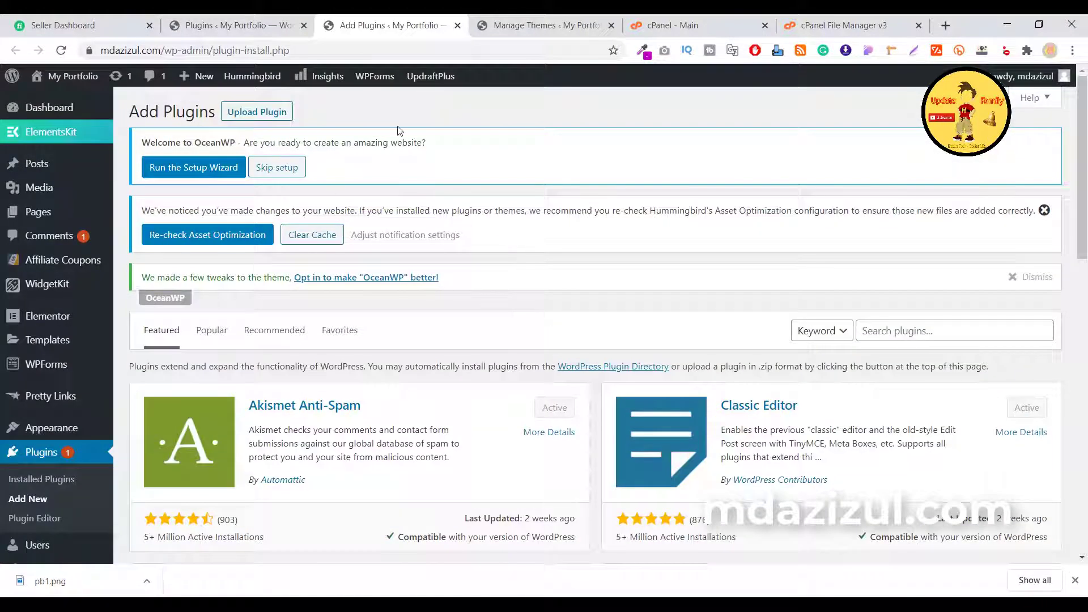